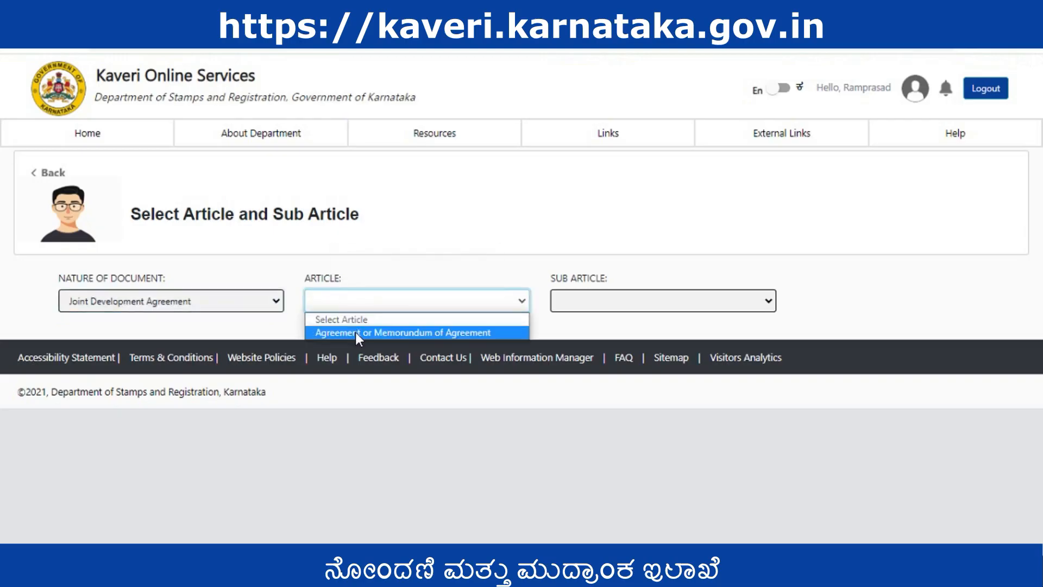
- Choose article Agreement or Memorundum of Agreement with sub article (5-f) Joint Development Agreement, and continue to the property search
{"action": "left_click", "coordinate": [355, 332]}
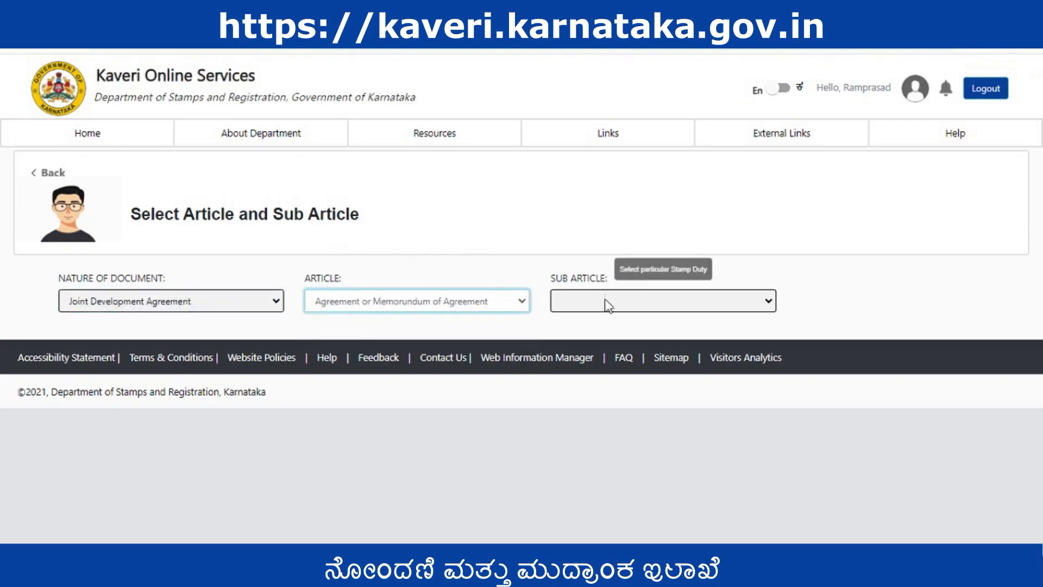
{"action": "left_click", "coordinate": [605, 301]}
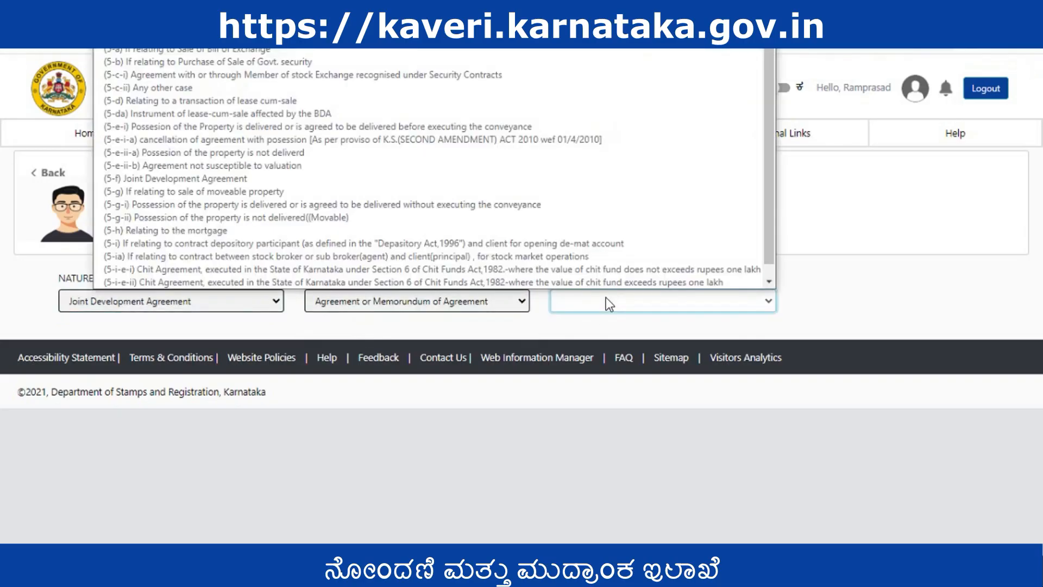
{"action": "left_click", "coordinate": [220, 180]}
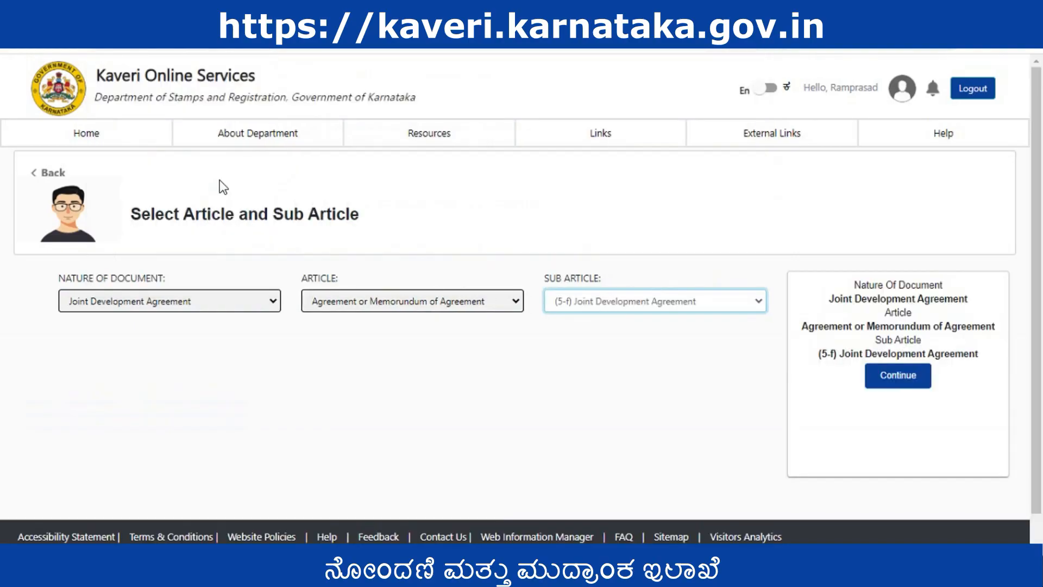
{"action": "left_click", "coordinate": [892, 372]}
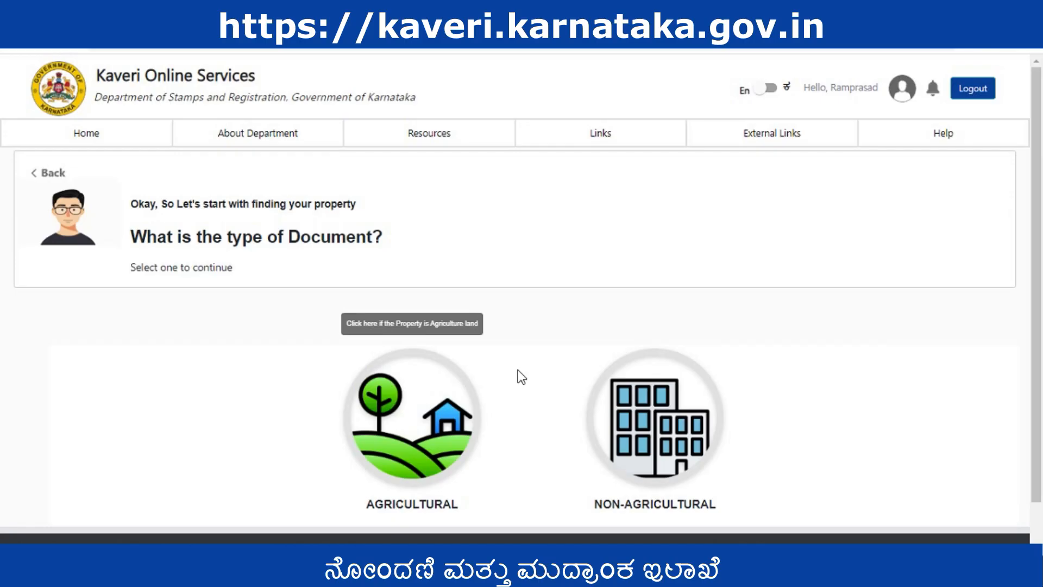
- Choose an agricultural property and set its district to Gulbarga, taluka to Afzalpur and hobli to Afajalapura
{"action": "left_click", "coordinate": [426, 405]}
{"action": "left_click", "coordinate": [204, 296]}
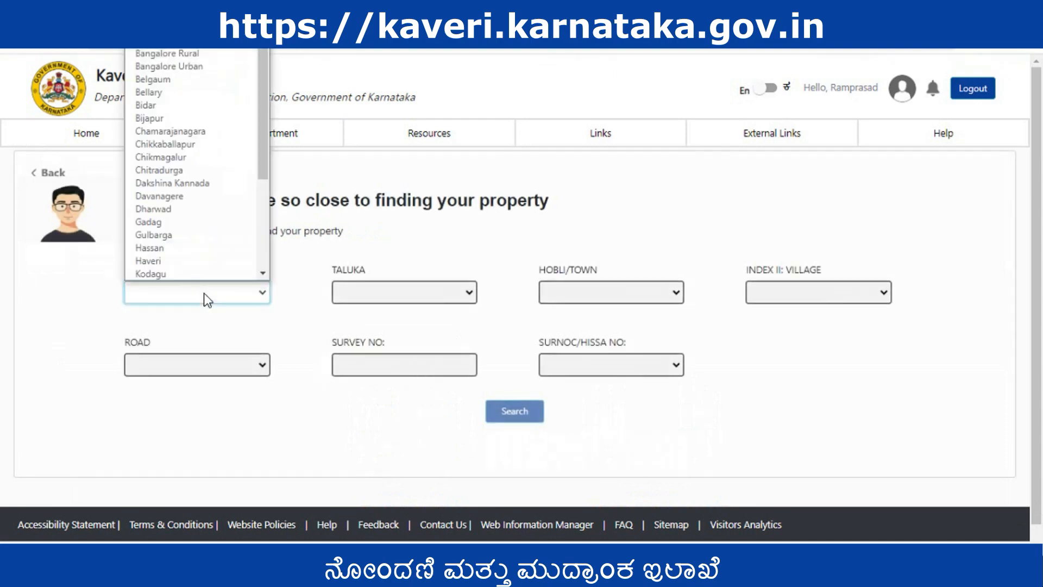
{"action": "key", "text": "g"}
{"action": "key", "text": "u"}
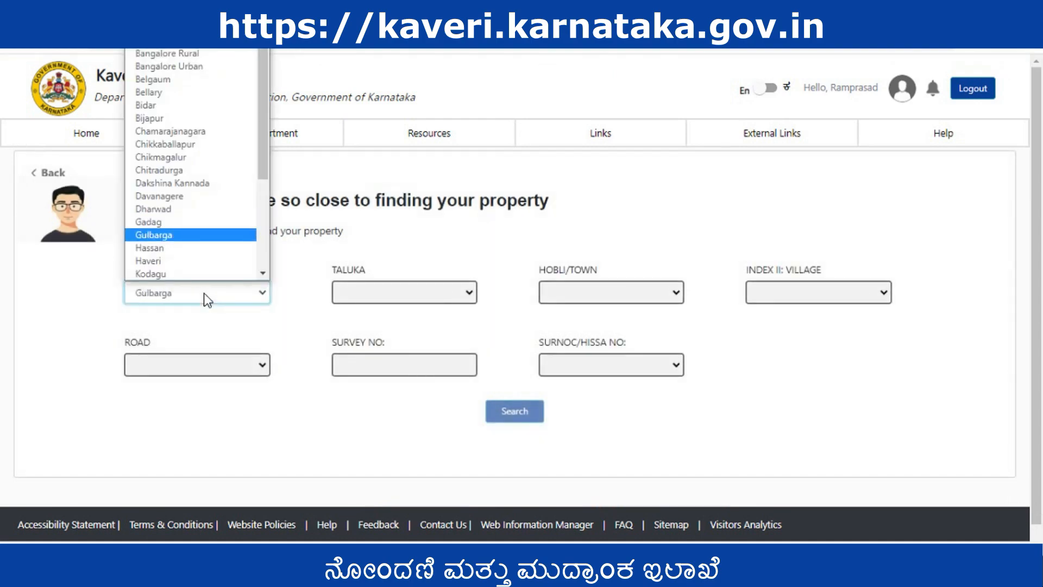
{"action": "key", "text": "Return"}
{"action": "left_click", "coordinate": [389, 292]}
{"action": "key", "text": "Return"}
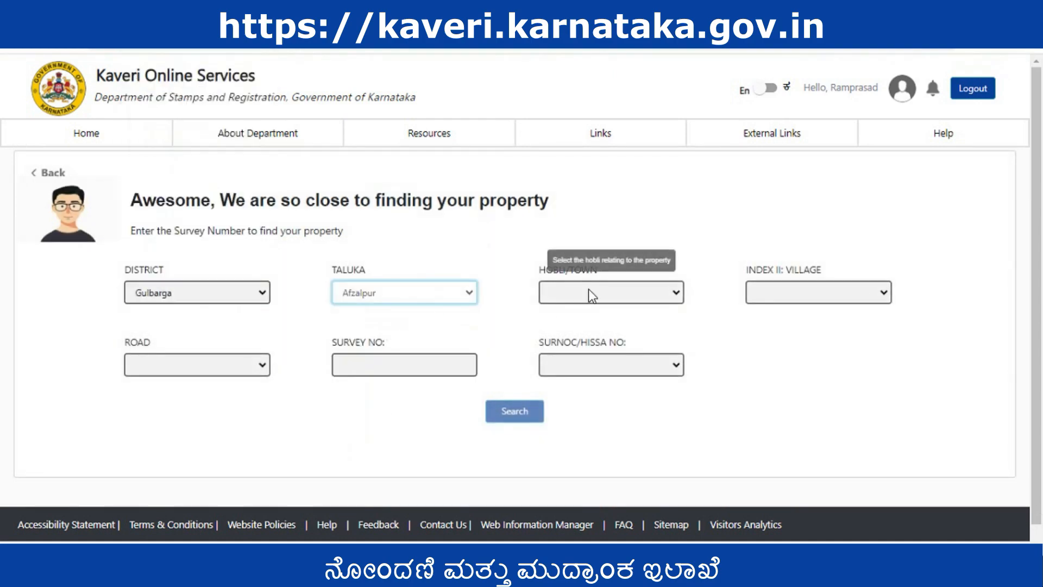
{"action": "left_click", "coordinate": [590, 293]}
{"action": "left_click", "coordinate": [593, 326]}
- Search for the property in village Anura, road Anoor, with survey number 45 and hissa */2
{"action": "left_click", "coordinate": [813, 296]}
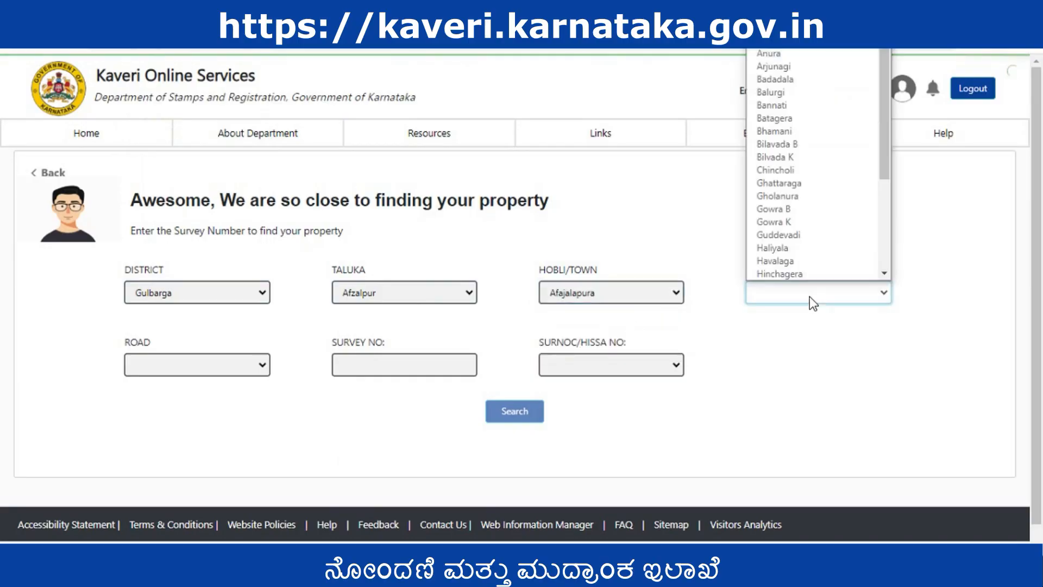
{"action": "left_click", "coordinate": [777, 53]}
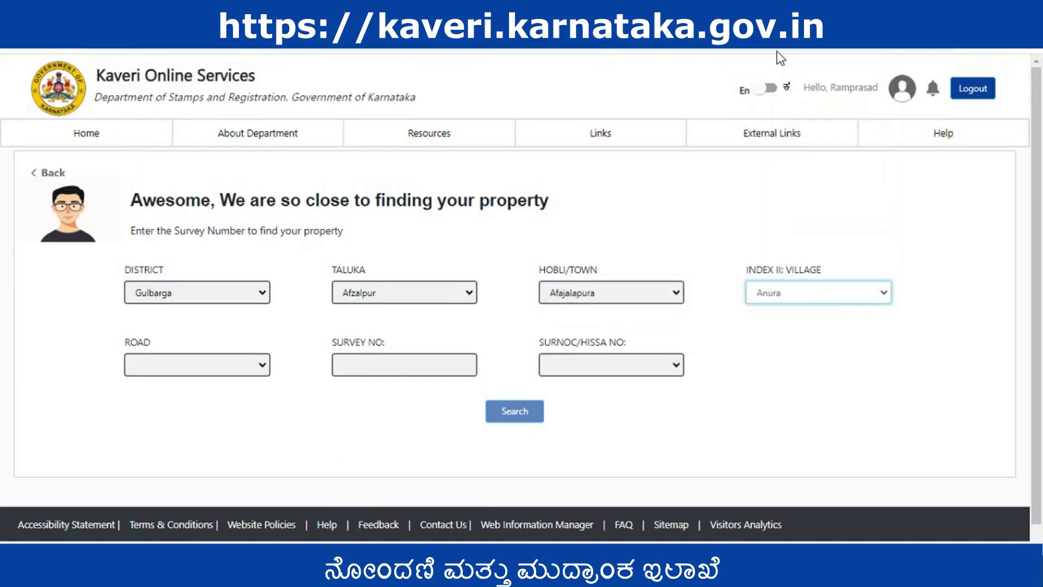
{"action": "left_click", "coordinate": [247, 369]}
{"action": "left_click", "coordinate": [209, 396]}
{"action": "left_click", "coordinate": [394, 359]}
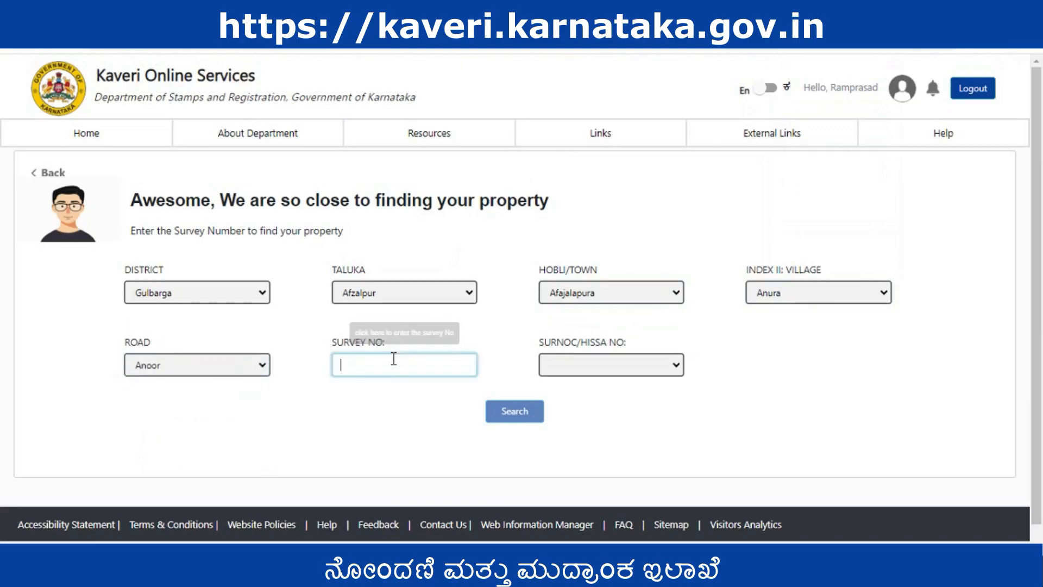
{"action": "type", "text": "45"}
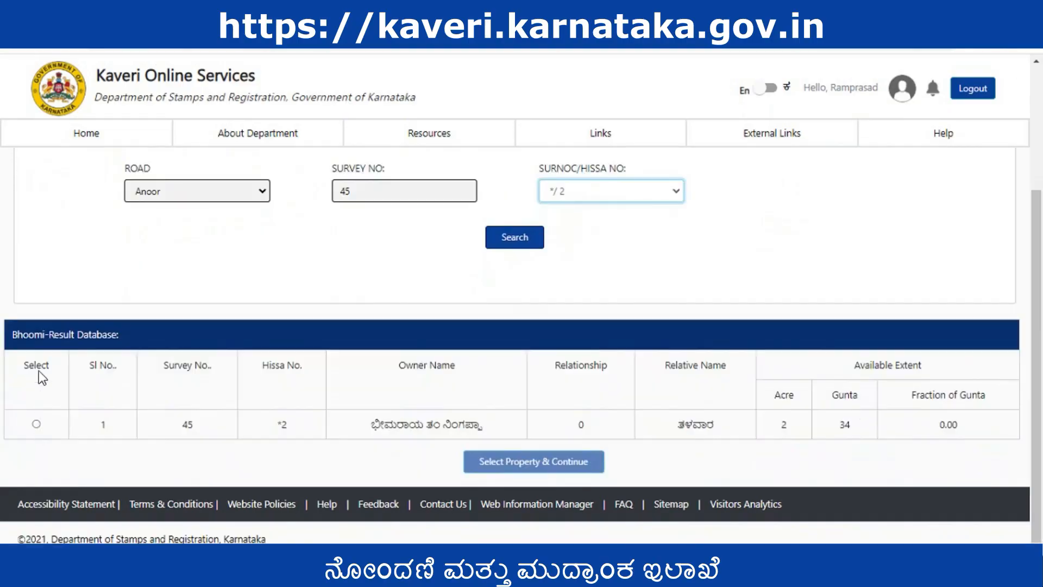
- Select the property found in the Bhoomi results, review its details, and save it to continue to the property schedule
{"action": "left_click", "coordinate": [36, 424]}
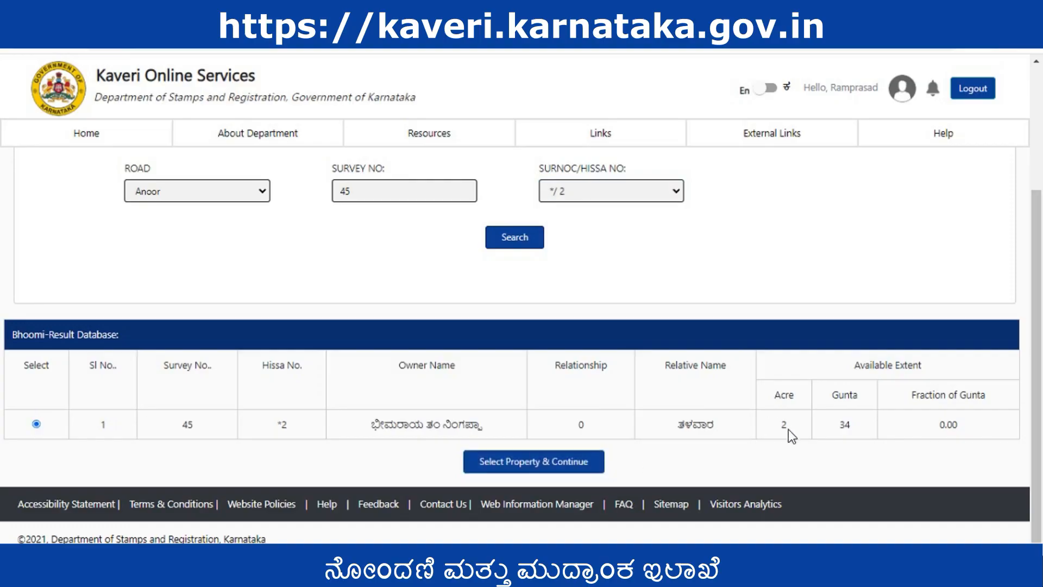
{"action": "left_click", "coordinate": [523, 463]}
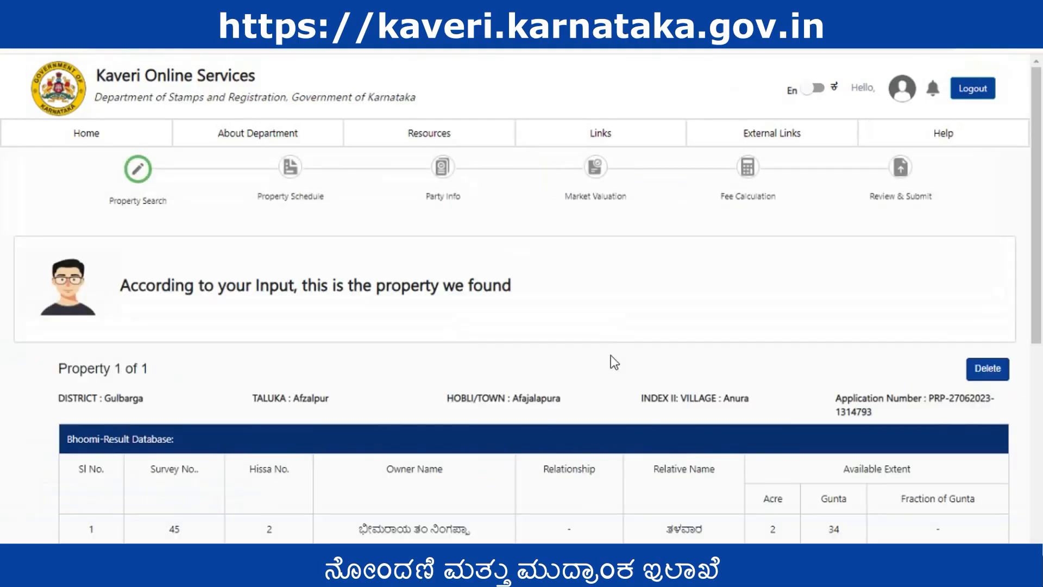
{"action": "scroll", "coordinate": [621, 354], "scroll_direction": "down", "scroll_amount": 6}
{"action": "scroll", "coordinate": [364, 331], "scroll_direction": "up", "scroll_amount": 4}
{"action": "scroll", "coordinate": [738, 333], "scroll_direction": "down", "scroll_amount": 4}
{"action": "scroll", "coordinate": [739, 334], "scroll_direction": "down", "scroll_amount": 1}
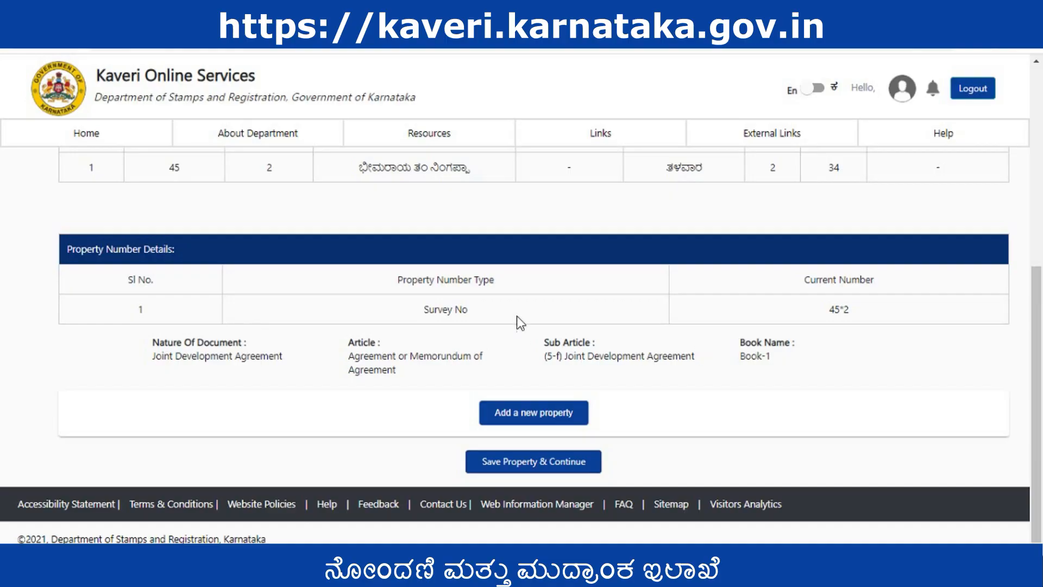
{"action": "left_click", "coordinate": [540, 467]}
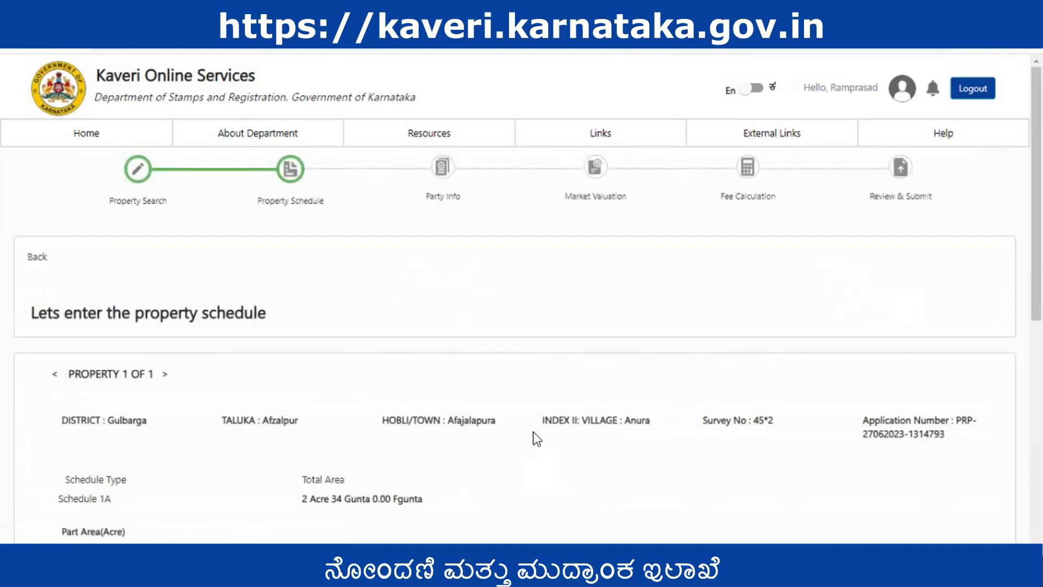
- Set the property's part area to 2 acres and 34 gunta
{"action": "scroll", "coordinate": [533, 431], "scroll_direction": "down", "scroll_amount": 5}
{"action": "left_click", "coordinate": [102, 348]}
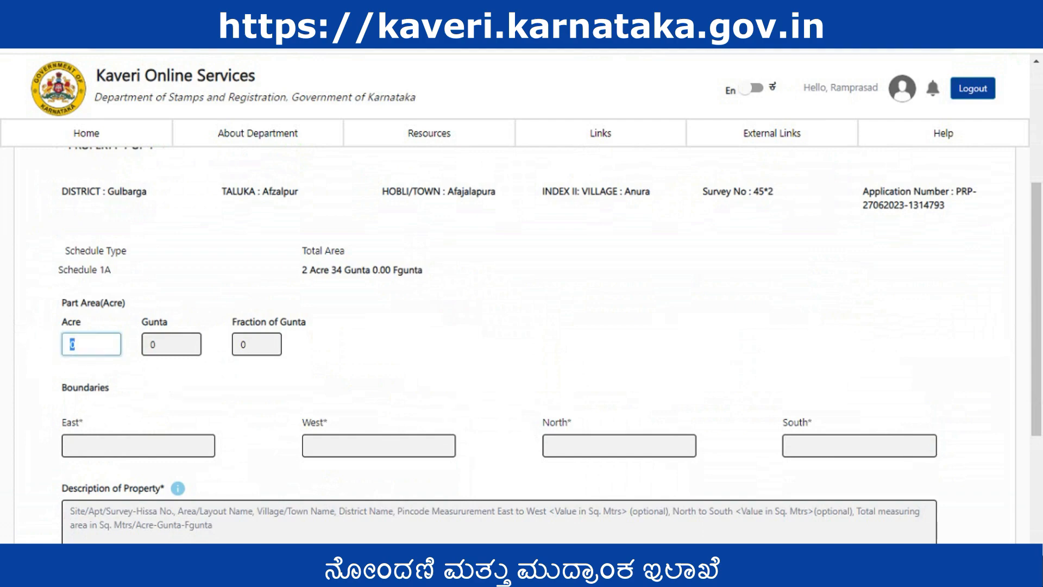
{"action": "type", "text": "2"}
{"action": "key", "text": "Tab"}
{"action": "type", "text": "34"}
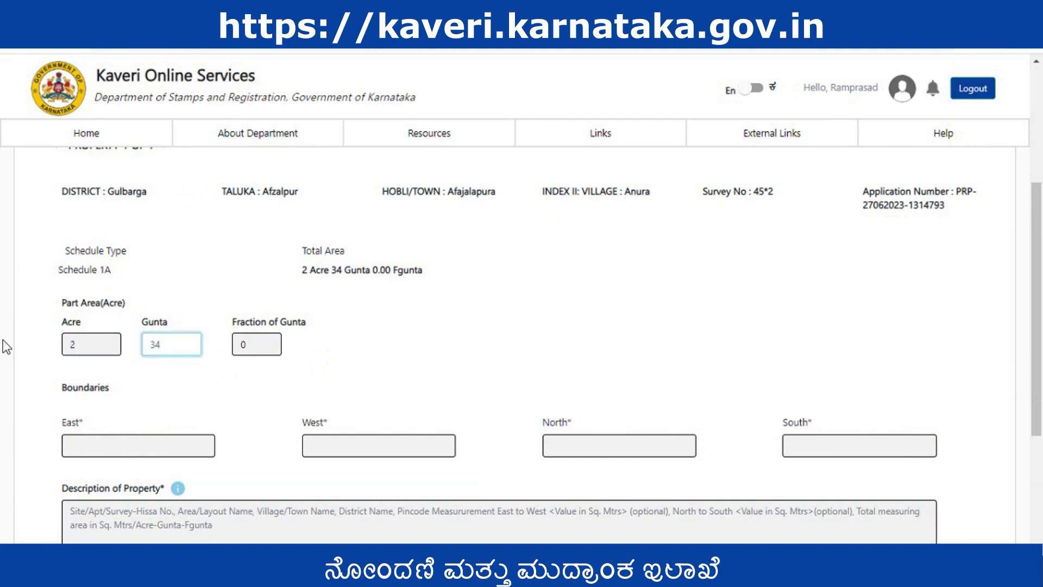
- Enter ಖಾಸಗಿ ಸ್ವತ್ತು as the east, west and north boundaries and ರಸ್ತೆ as the south, add the property description, and save the schedule
{"action": "left_click", "coordinate": [144, 451]}
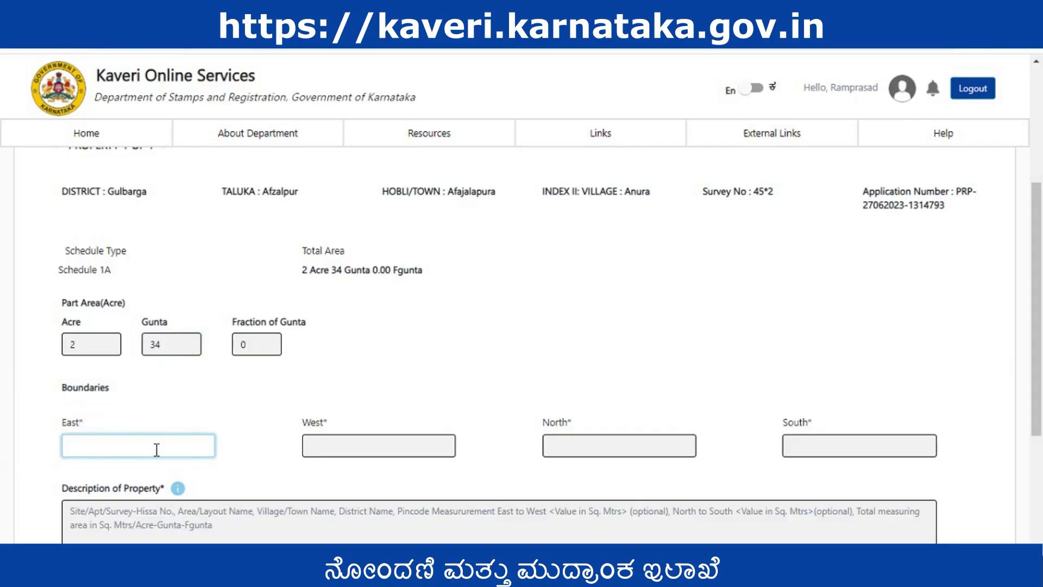
{"action": "type", "text": "ಖಾಸಗಿ ಸ್ವತ್ತು"}
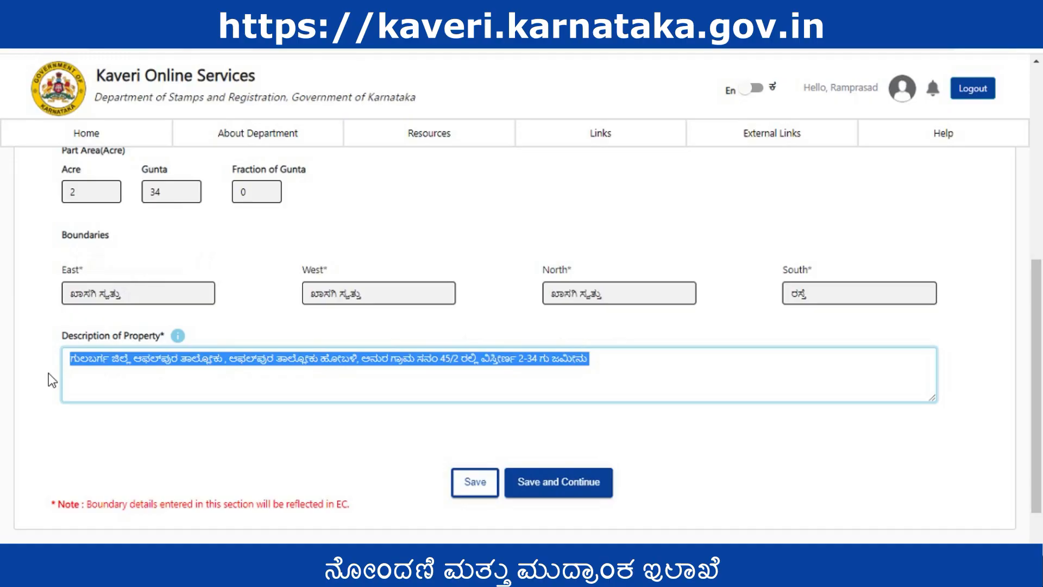
{"action": "scroll", "coordinate": [405, 408], "scroll_direction": "down", "scroll_amount": 1}
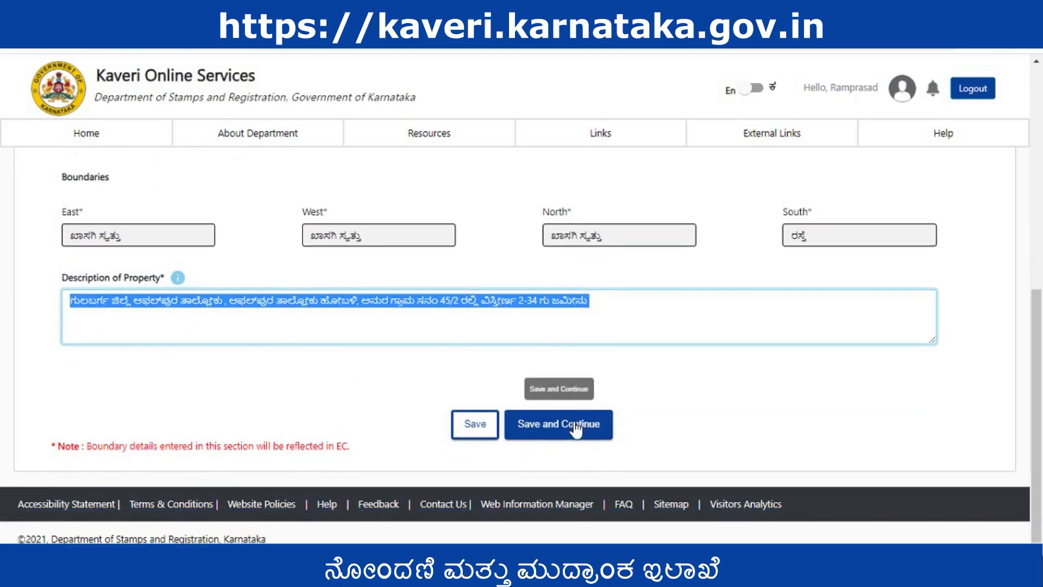
{"action": "left_click", "coordinate": [575, 425]}
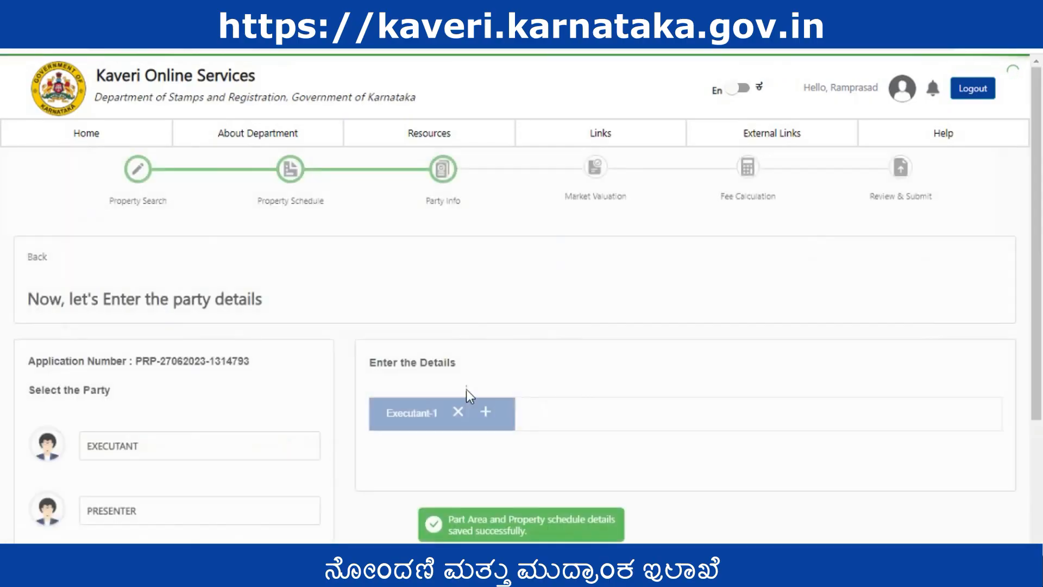
{"action": "left_click", "coordinate": [412, 414]}
{"action": "left_click", "coordinate": [551, 412]}
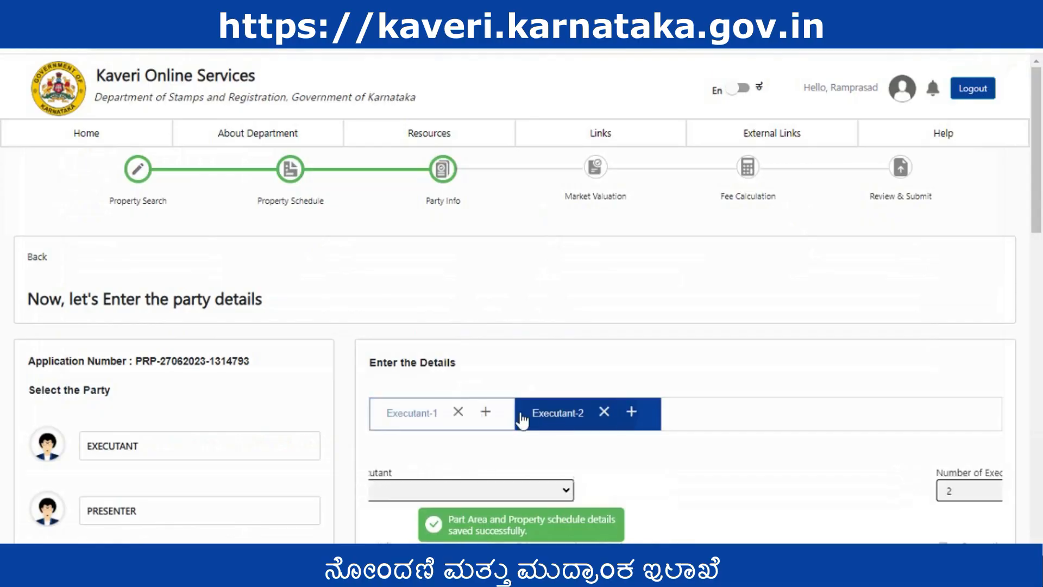
{"action": "left_click", "coordinate": [415, 421]}
{"action": "left_click", "coordinate": [562, 414]}
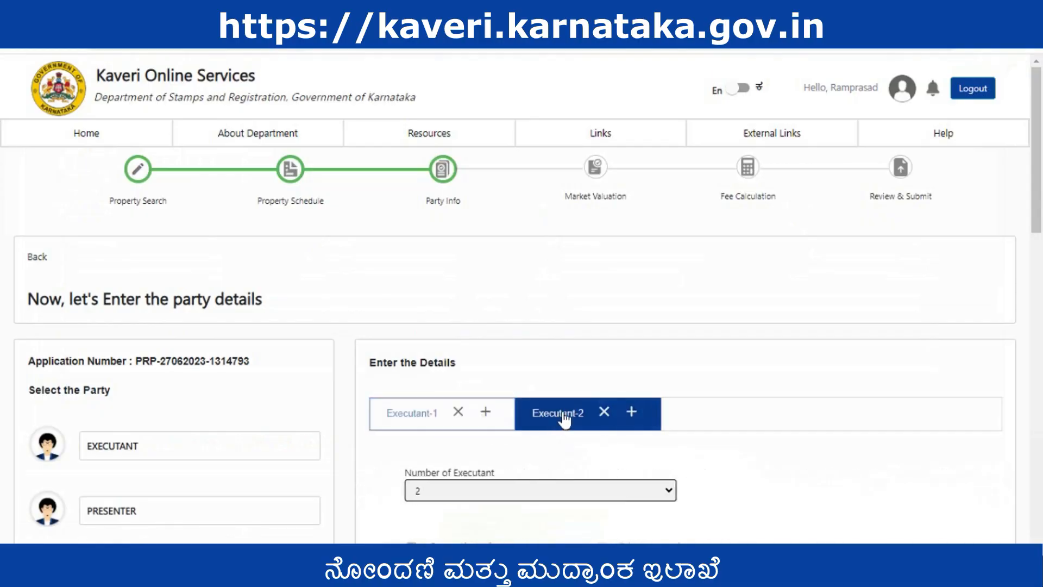
- Fill in Executant-1's salutation, personal details and address, and save that executant
{"action": "scroll", "coordinate": [562, 413], "scroll_direction": "down", "scroll_amount": 3}
{"action": "scroll", "coordinate": [563, 410], "scroll_direction": "down", "scroll_amount": 1}
{"action": "left_click", "coordinate": [396, 192]}
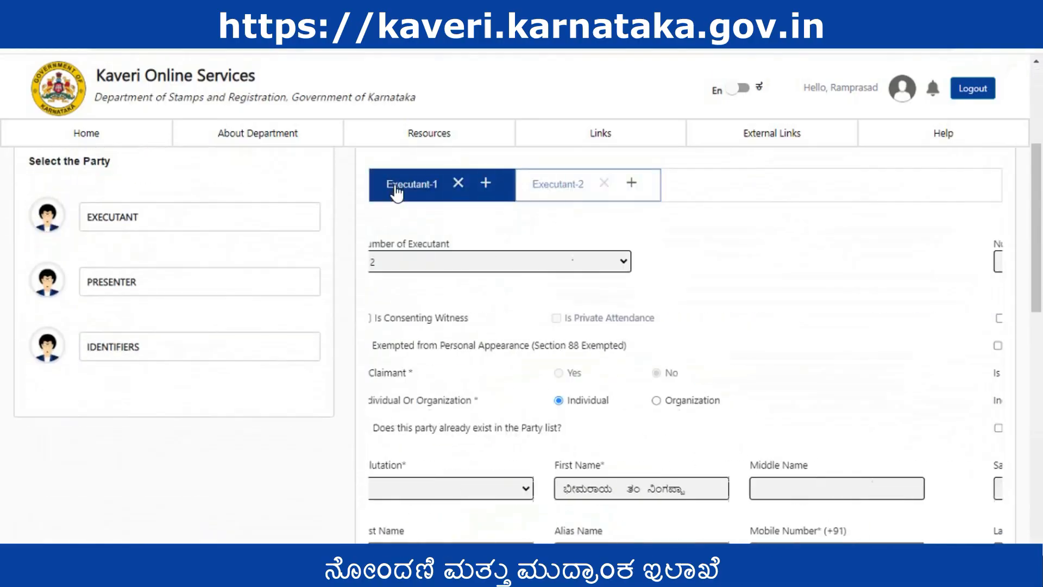
{"action": "left_click", "coordinate": [505, 488]}
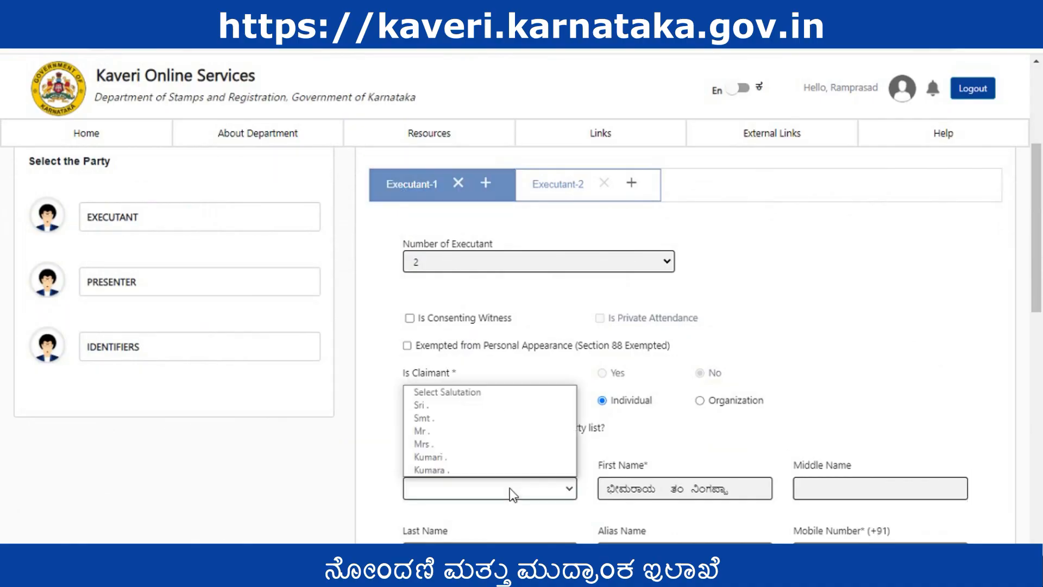
{"action": "left_click", "coordinate": [462, 418]}
{"action": "scroll", "coordinate": [466, 418], "scroll_direction": "down", "scroll_amount": 3}
{"action": "scroll", "coordinate": [679, 391], "scroll_direction": "down", "scroll_amount": 7}
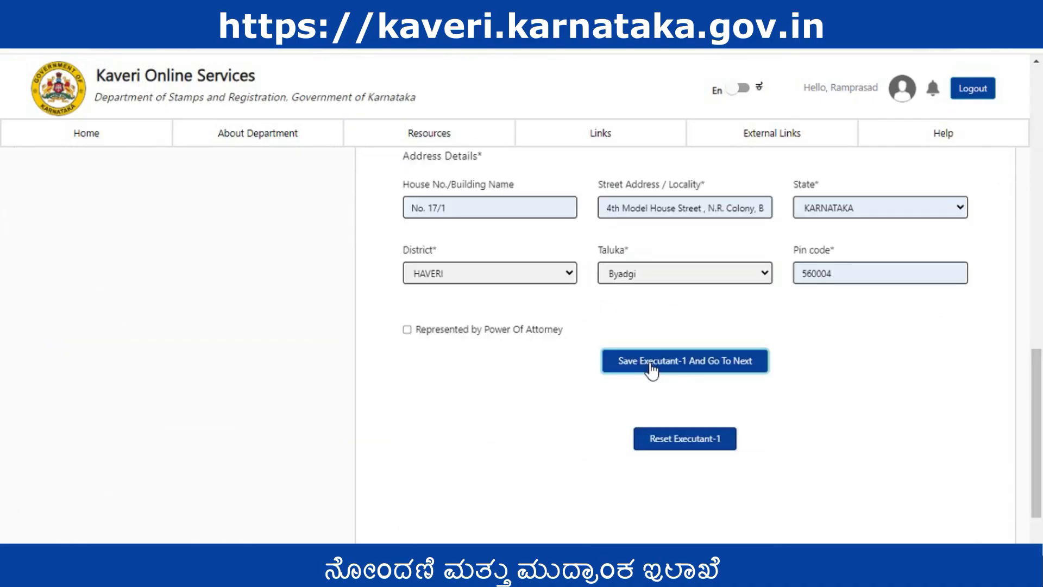
{"action": "left_click", "coordinate": [650, 364]}
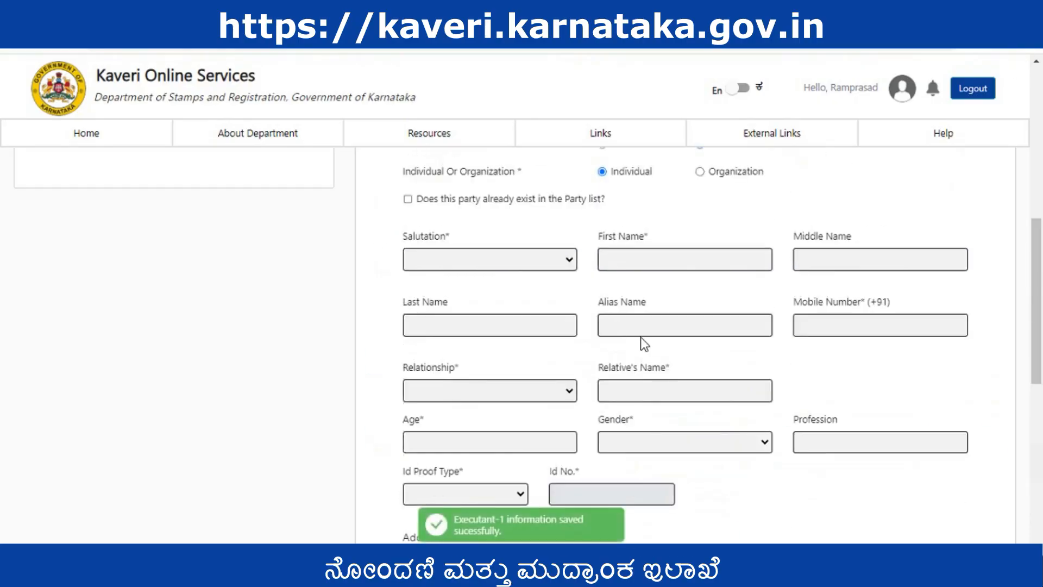
- Fill in Executant-2 with salutation Sri, claimant Yes, ID proof Birth Certificate, and the personal and address details, and save it
{"action": "left_click", "coordinate": [465, 266]}
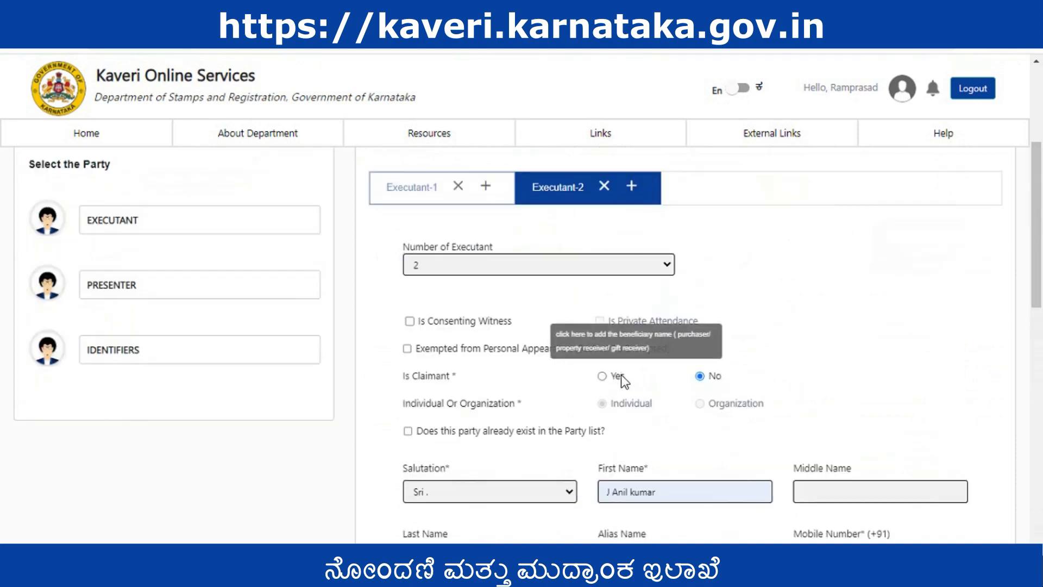
{"action": "left_click", "coordinate": [603, 377]}
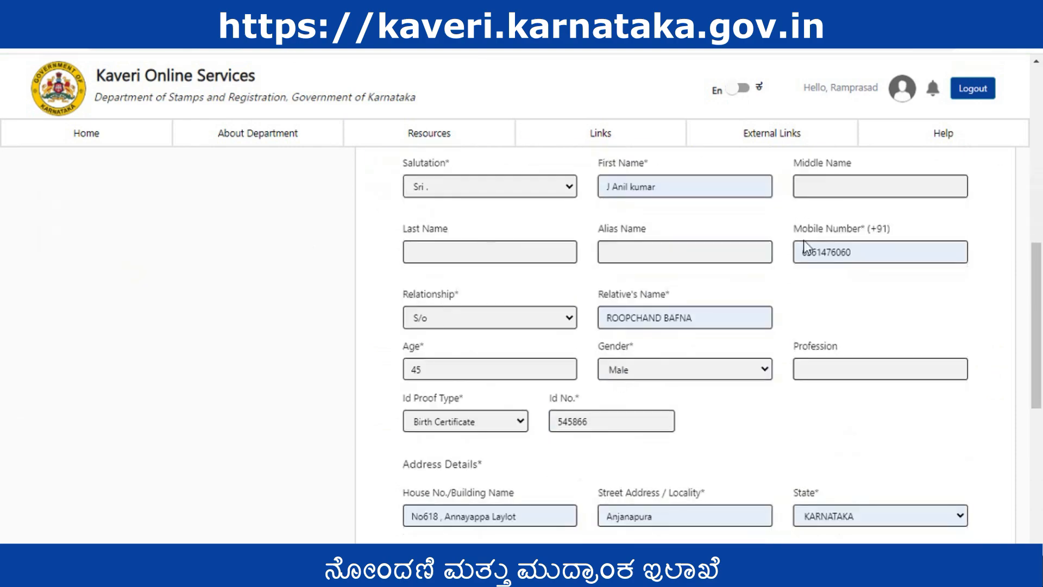
{"action": "scroll", "coordinate": [694, 293], "scroll_direction": "down", "scroll_amount": 8}
{"action": "left_click", "coordinate": [695, 270]}
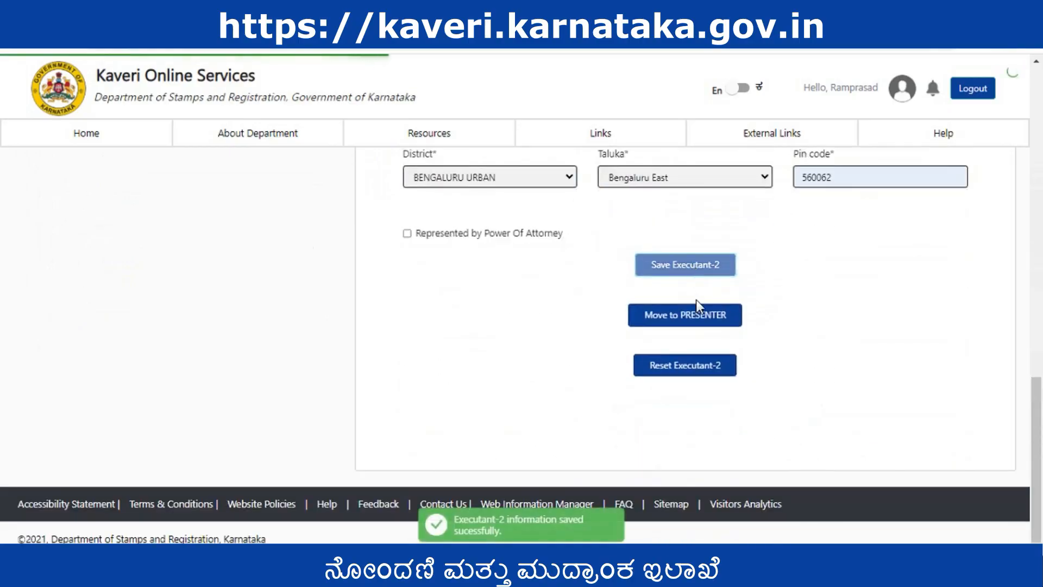
- Move on to the presenter section, confirming that all executant information is saved, and make Executant-2 the presenter
{"action": "left_click", "coordinate": [701, 320]}
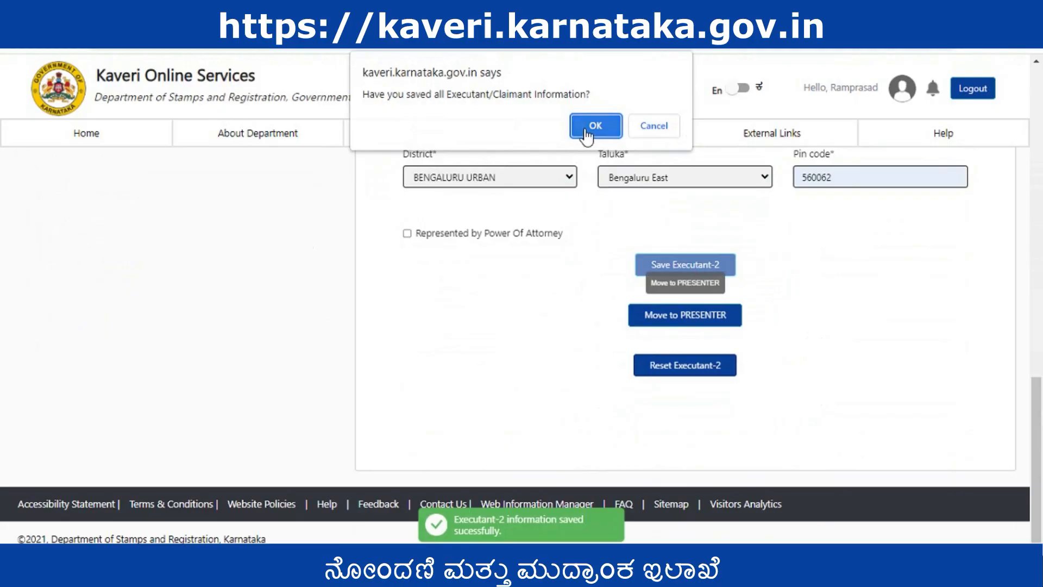
{"action": "left_click", "coordinate": [594, 122]}
{"action": "left_click", "coordinate": [549, 365]}
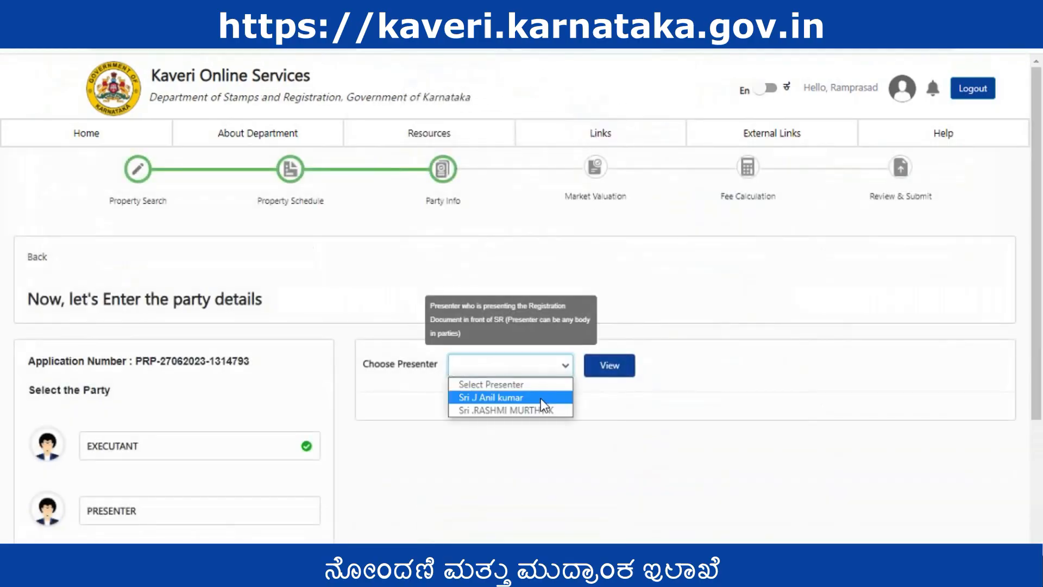
{"action": "left_click", "coordinate": [549, 401]}
{"action": "left_click", "coordinate": [863, 427]}
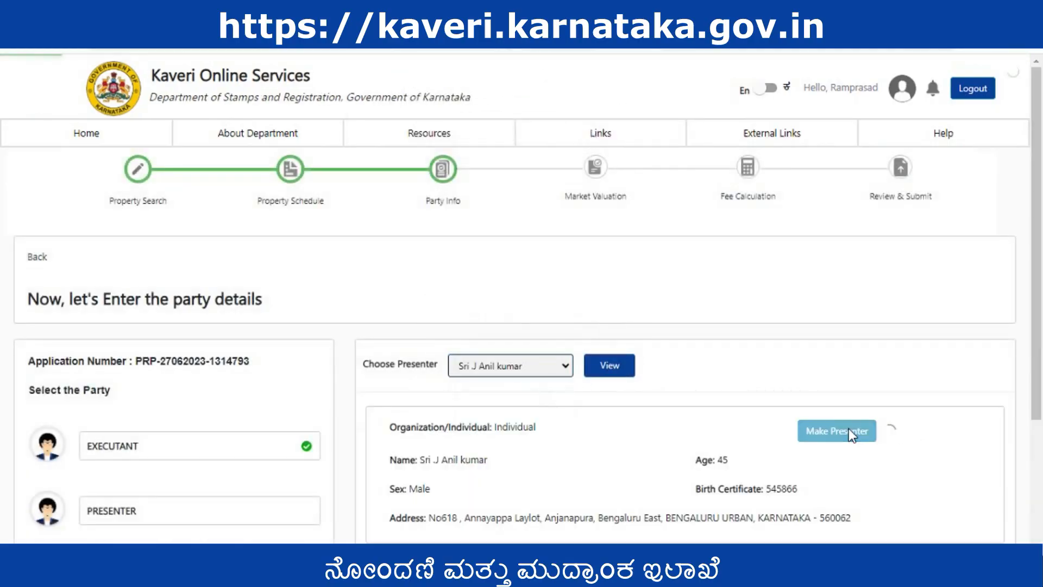
- Fill in the personal and address details of Identifier-1 and Identifier-2, with Identifier-2 identifying both executants, and save them
{"action": "scroll", "coordinate": [421, 222], "scroll_direction": "down", "scroll_amount": 4}
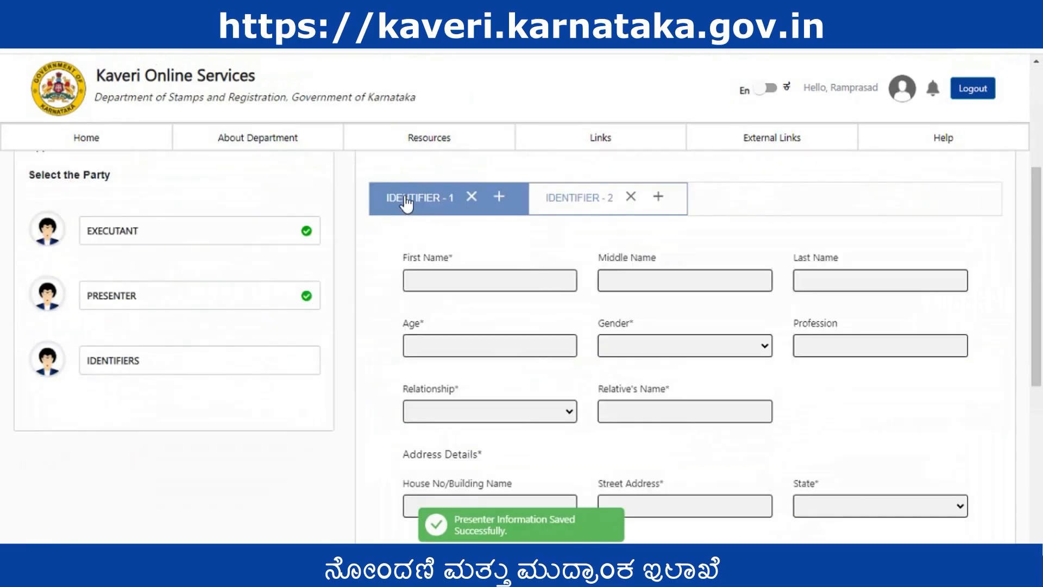
{"action": "left_click", "coordinate": [475, 282]}
{"action": "left_click", "coordinate": [618, 299]}
{"action": "scroll", "coordinate": [487, 223], "scroll_direction": "down", "scroll_amount": 3}
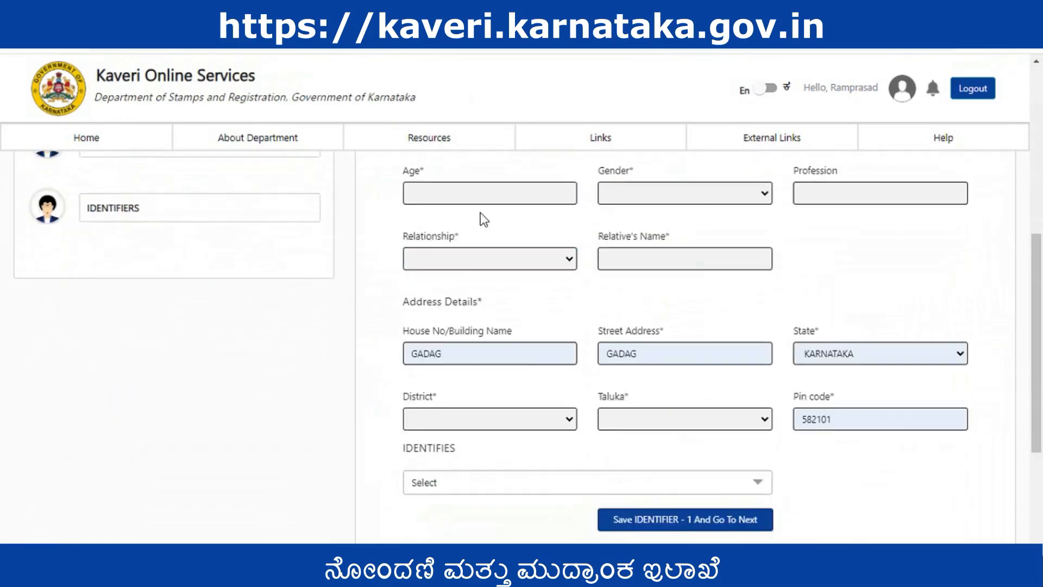
{"action": "left_click", "coordinate": [468, 195]}
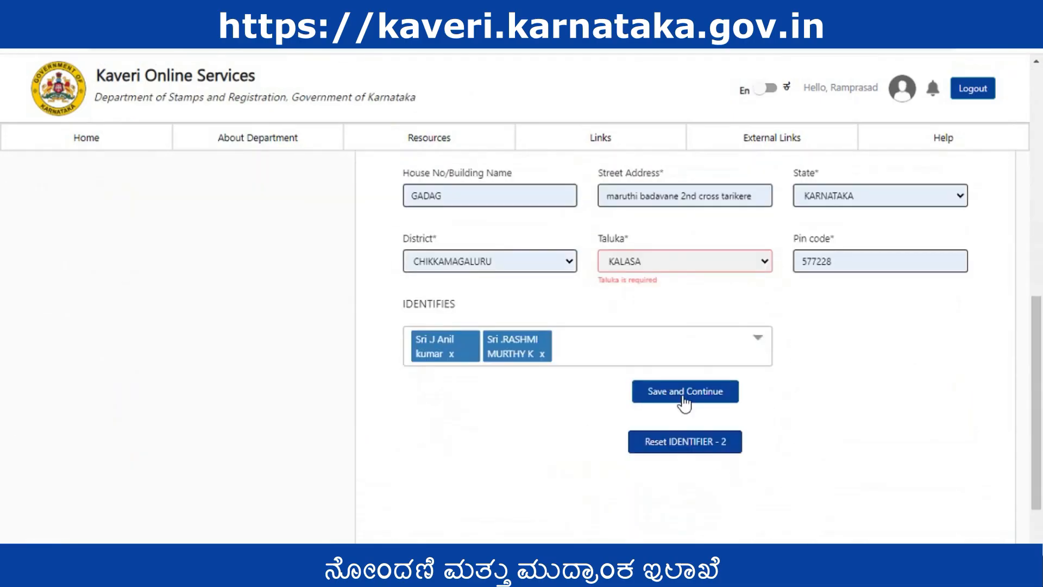
{"action": "scroll", "coordinate": [697, 391], "scroll_direction": "down", "scroll_amount": 2}
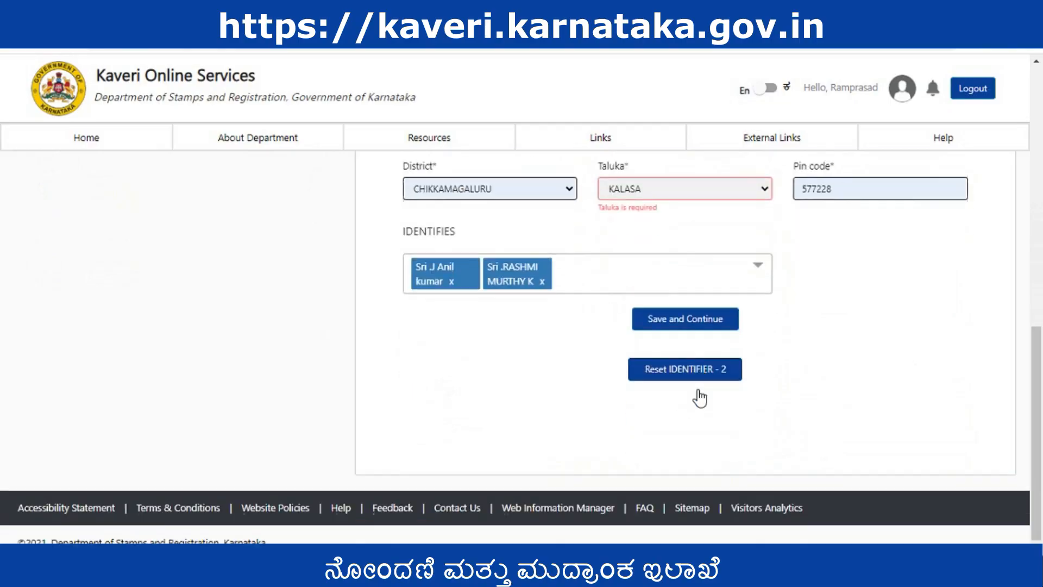
{"action": "left_click", "coordinate": [686, 317]}
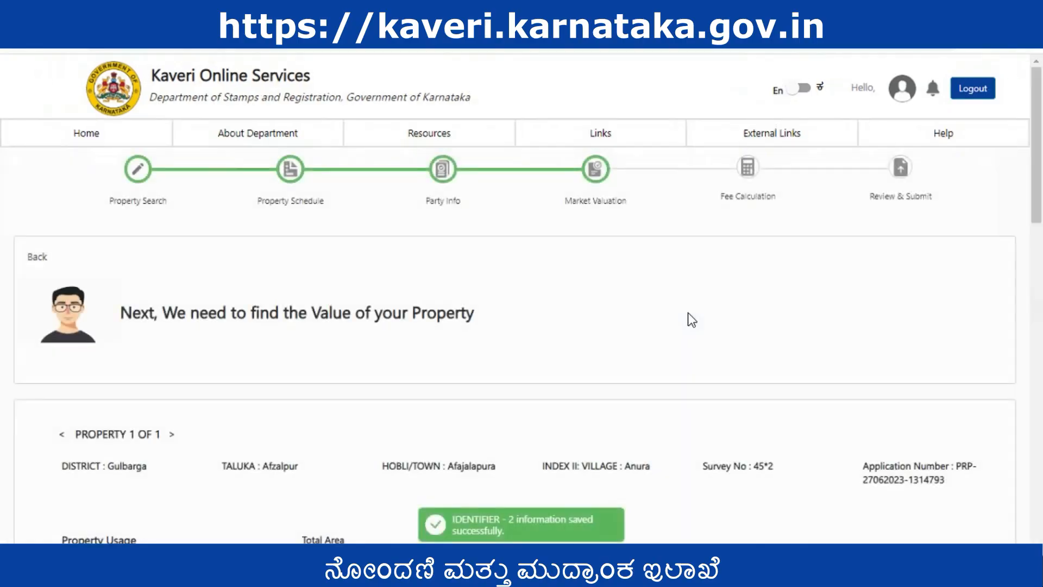
- Valuate the agricultural land at the Dry, No Source of Irrigation, Black Soil rate and save the valuation
{"action": "scroll", "coordinate": [690, 315], "scroll_direction": "down", "scroll_amount": 5}
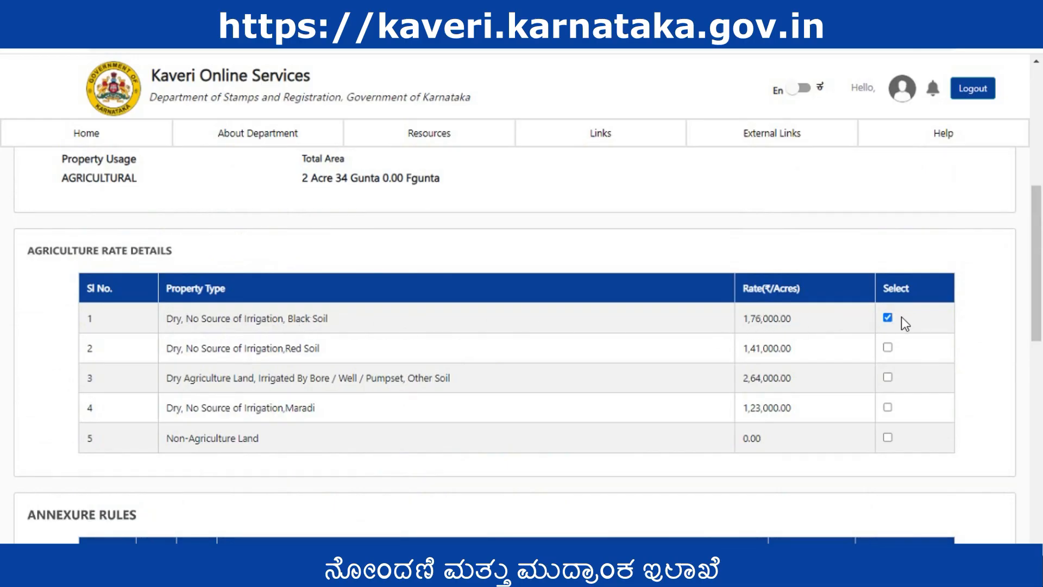
{"action": "scroll", "coordinate": [887, 321], "scroll_direction": "down", "scroll_amount": 10}
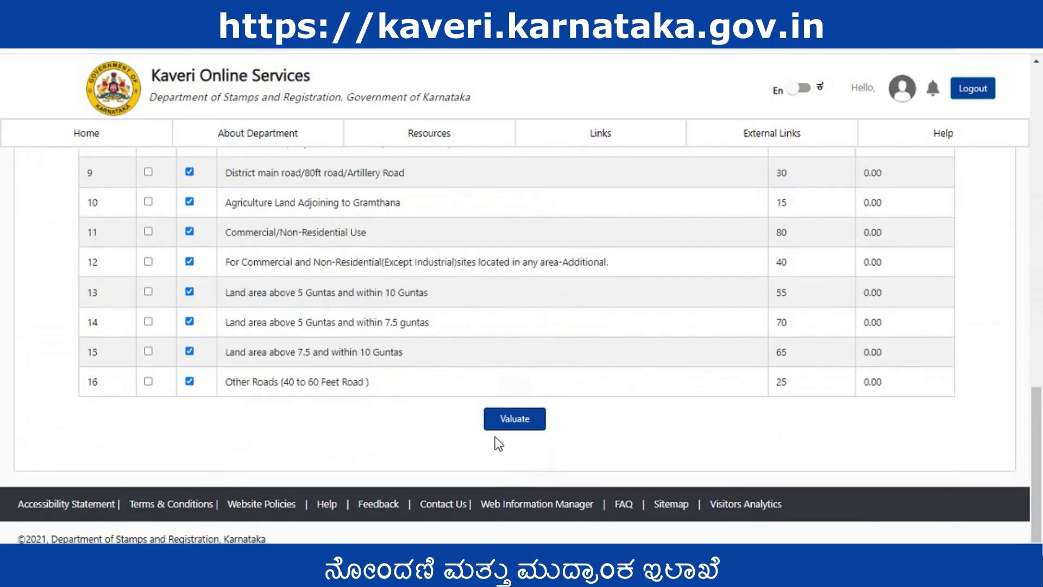
{"action": "left_click", "coordinate": [506, 426]}
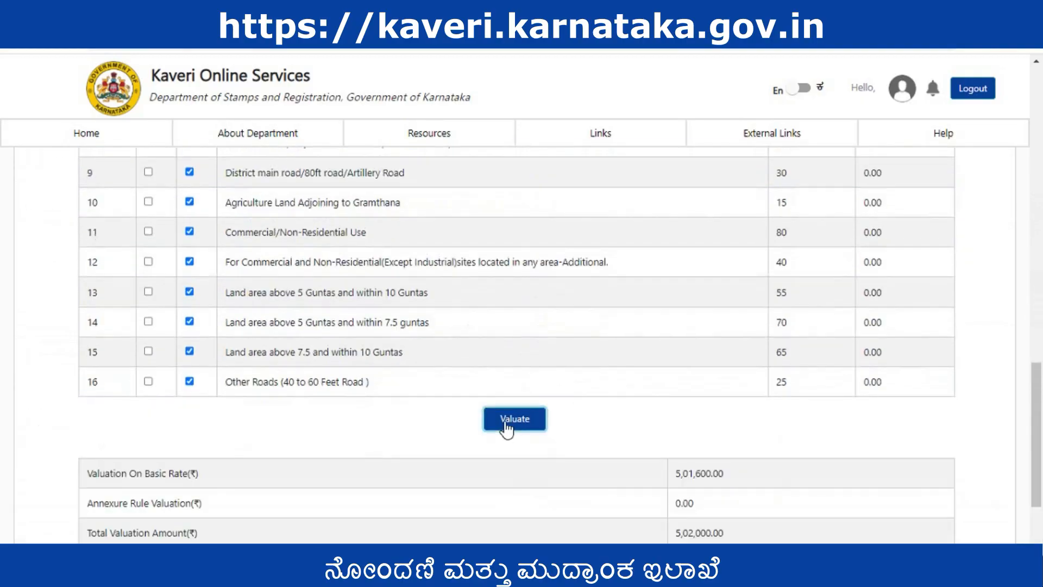
{"action": "left_click_drag", "start_coordinate": [673, 533], "coordinate": [763, 538]}
{"action": "left_click", "coordinate": [762, 538]}
{"action": "scroll", "coordinate": [748, 530], "scroll_direction": "down", "scroll_amount": 2}
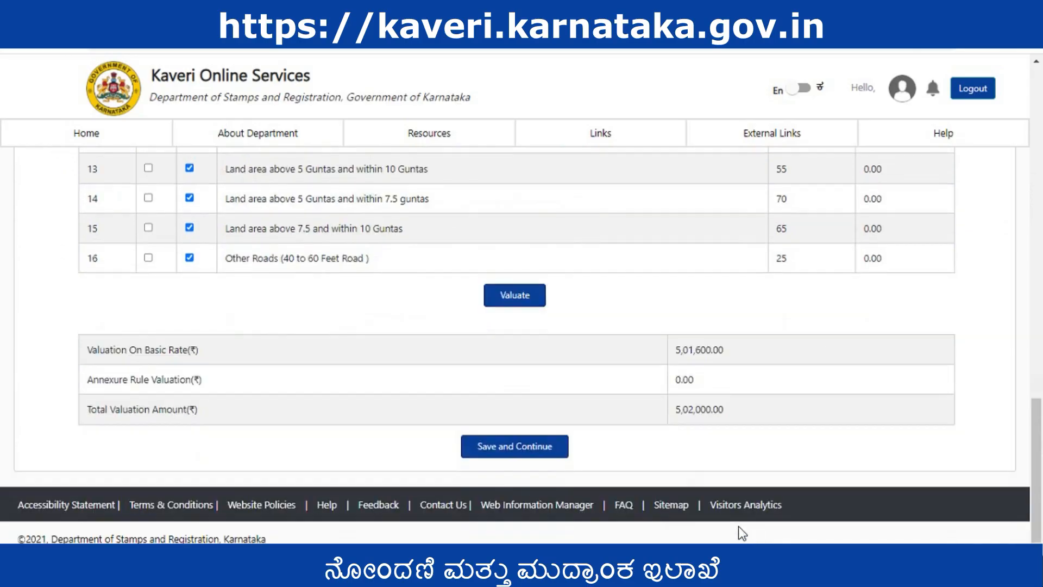
{"action": "left_click", "coordinate": [527, 456]}
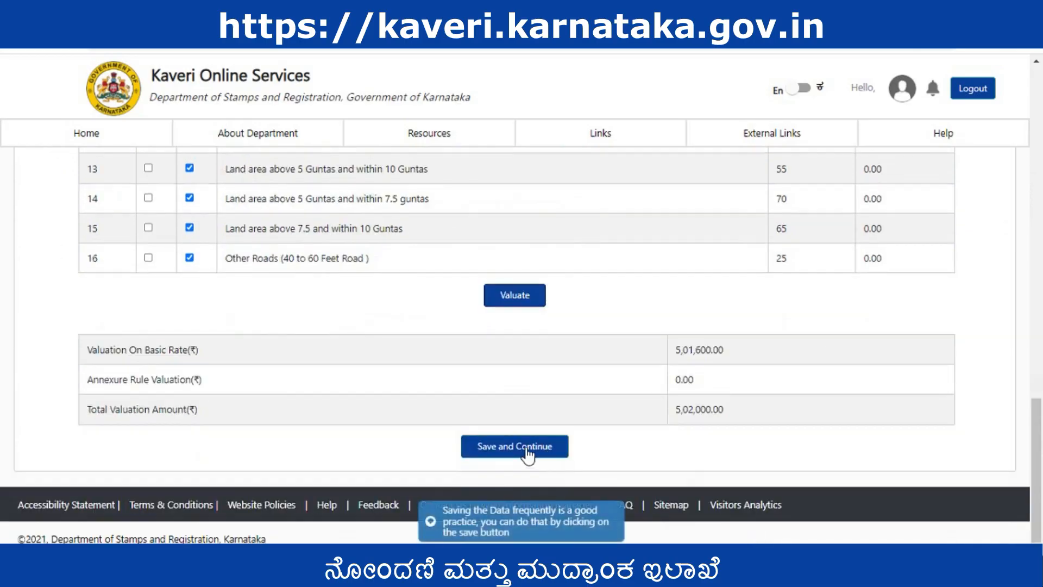
{"action": "left_click", "coordinate": [527, 456]}
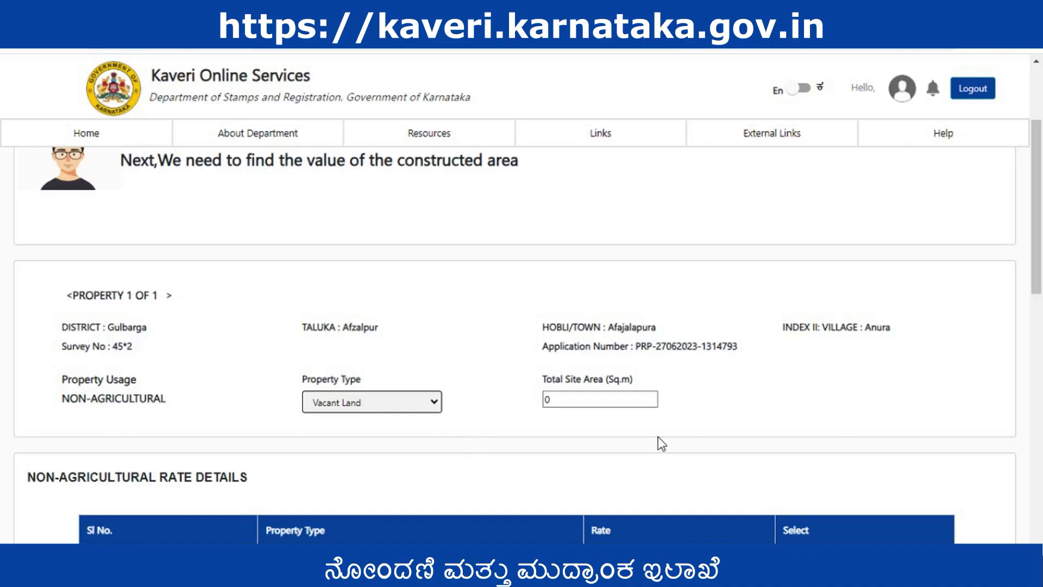
- Set the vacant land's total site area to 6229.98 sq.m, select the Residential rate, and valuate the property
{"action": "left_click_drag", "start_coordinate": [570, 406], "coordinate": [506, 401]}
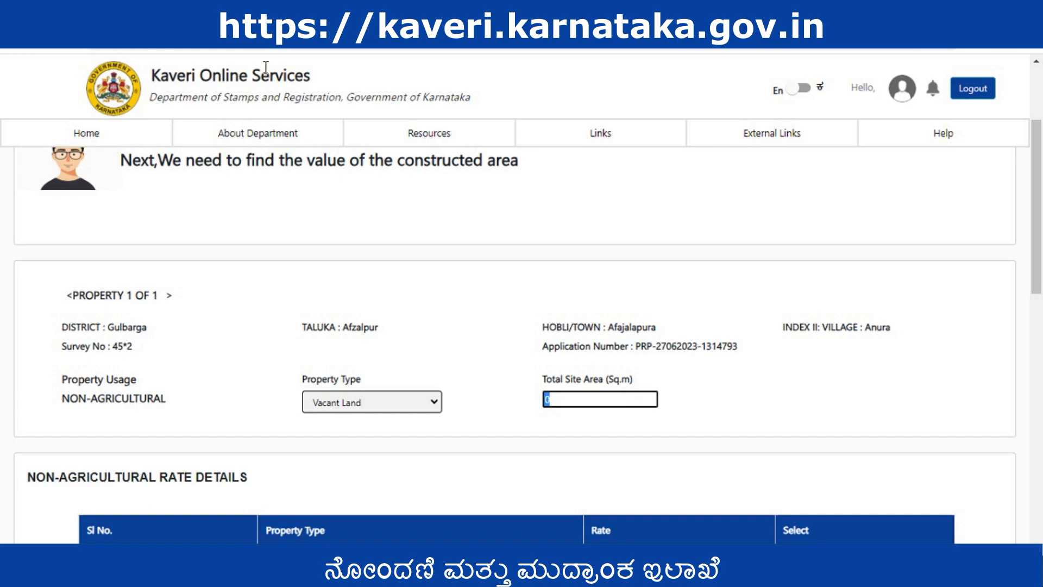
{"action": "type", "text": "6229.98"}
{"action": "left_click", "coordinate": [730, 429]}
{"action": "scroll", "coordinate": [741, 432], "scroll_direction": "down", "scroll_amount": 1}
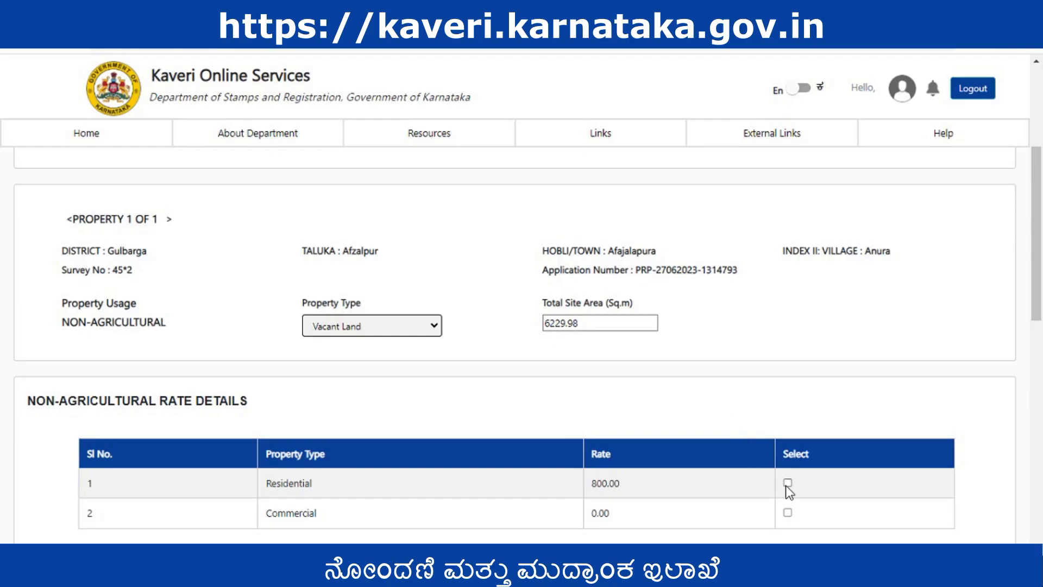
{"action": "scroll", "coordinate": [788, 492], "scroll_direction": "down", "scroll_amount": 10}
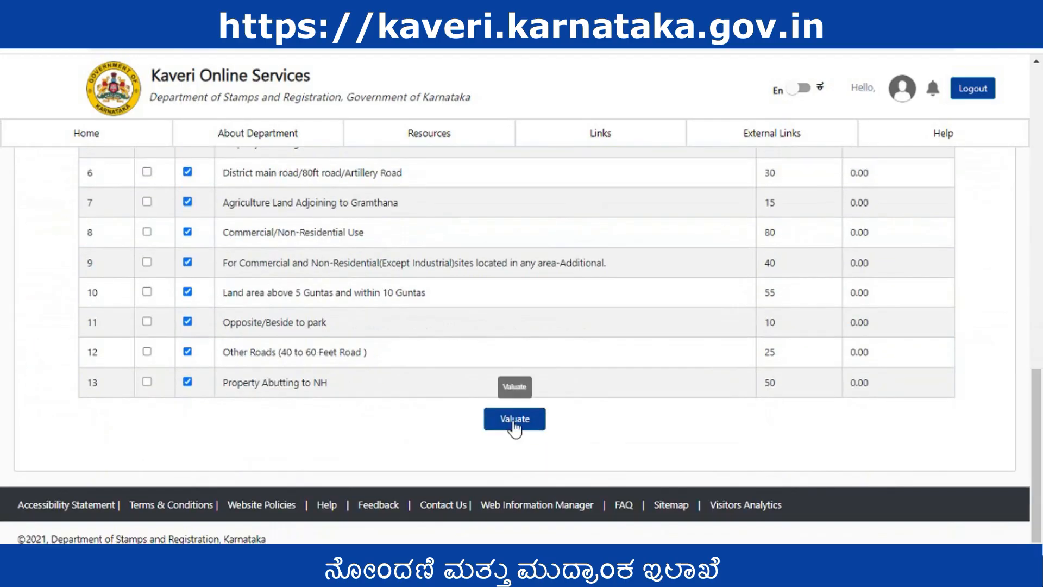
{"action": "left_click", "coordinate": [514, 421]}
- Check the total valuation amount for the non-agricultural land and save that valuation
{"action": "scroll", "coordinate": [576, 410], "scroll_direction": "down", "scroll_amount": 3}
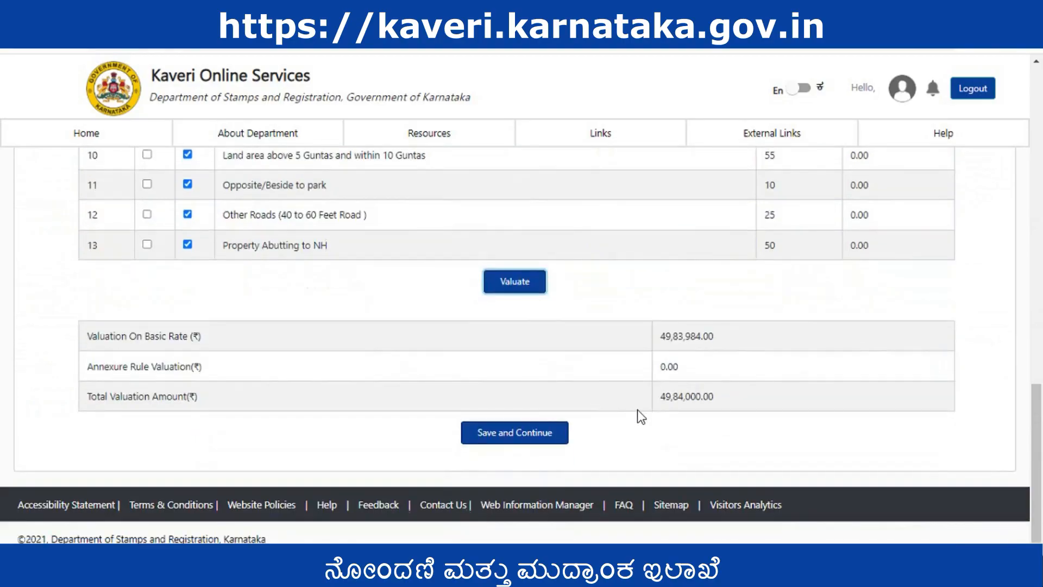
{"action": "left_click_drag", "start_coordinate": [649, 406], "coordinate": [709, 402]}
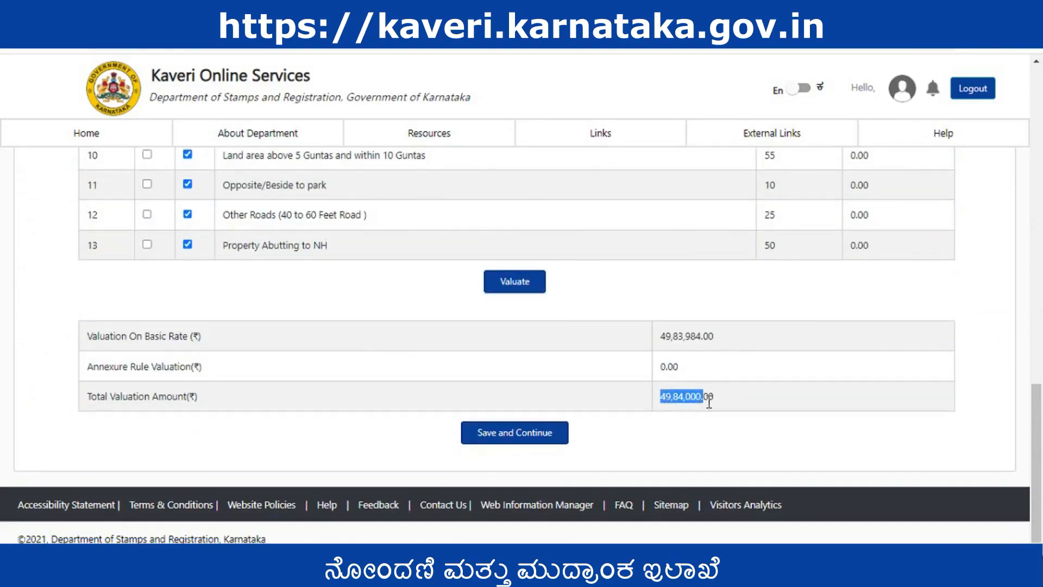
{"action": "left_click", "coordinate": [740, 397]}
{"action": "left_click", "coordinate": [555, 433]}
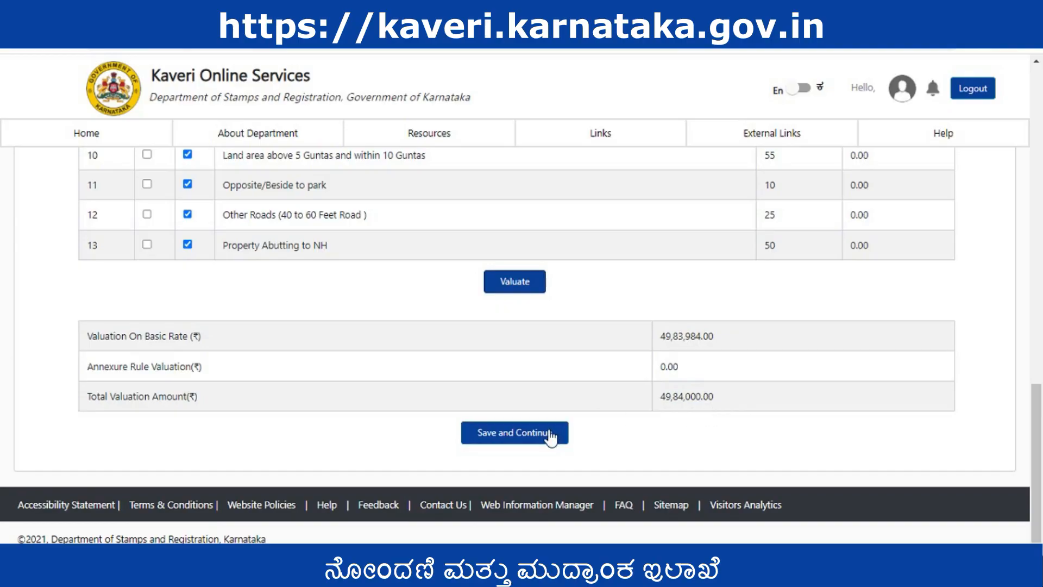
{"action": "left_click", "coordinate": [552, 435]}
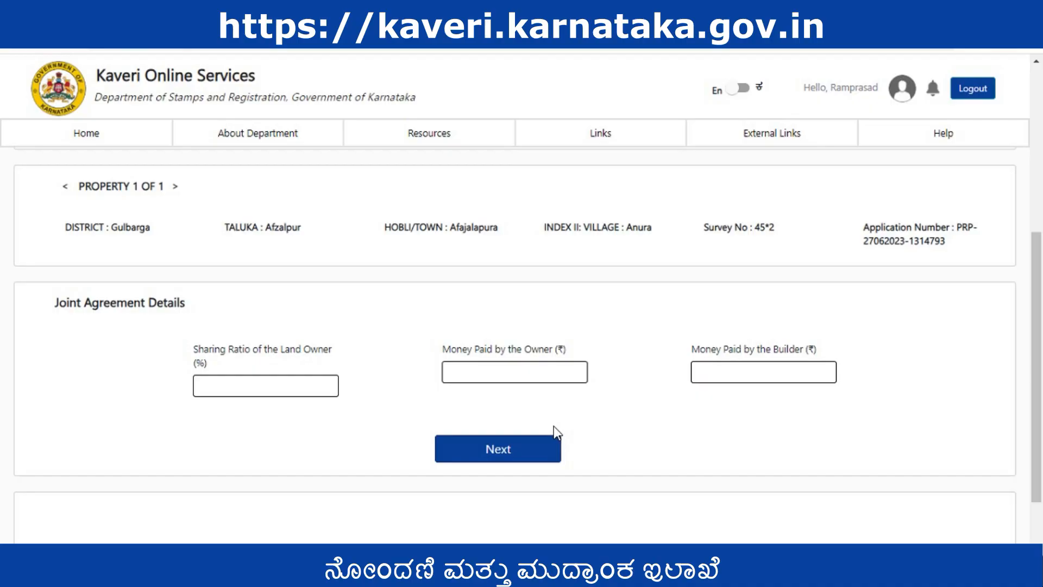
- Enter the joint agreement details: land owner sharing ratio 30%, money paid by the owner 0 and by the builder 200000, and proceed
{"action": "left_click", "coordinate": [241, 389]}
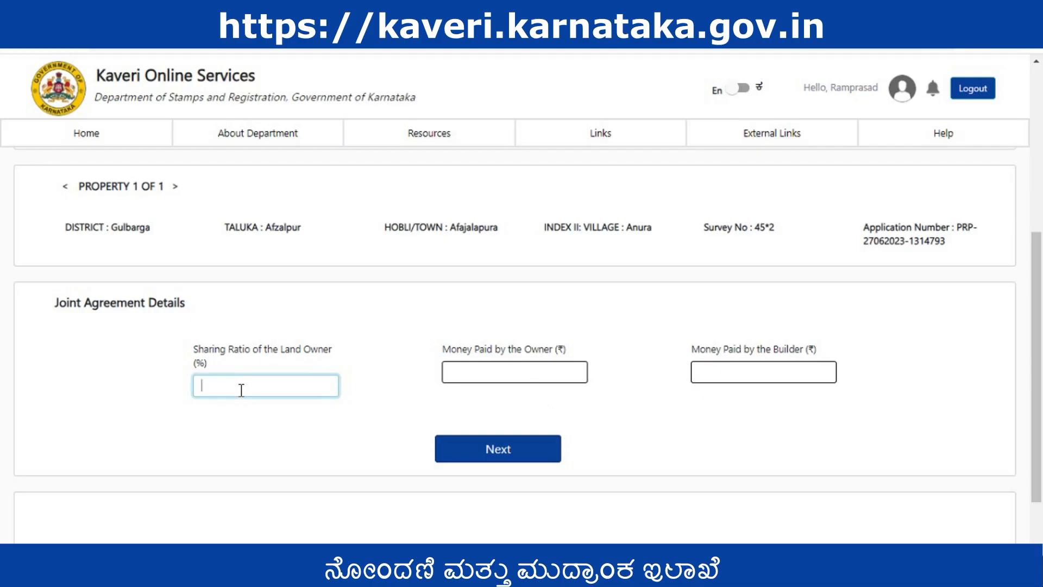
{"action": "type", "text": "30"}
{"action": "left_click", "coordinate": [499, 370]}
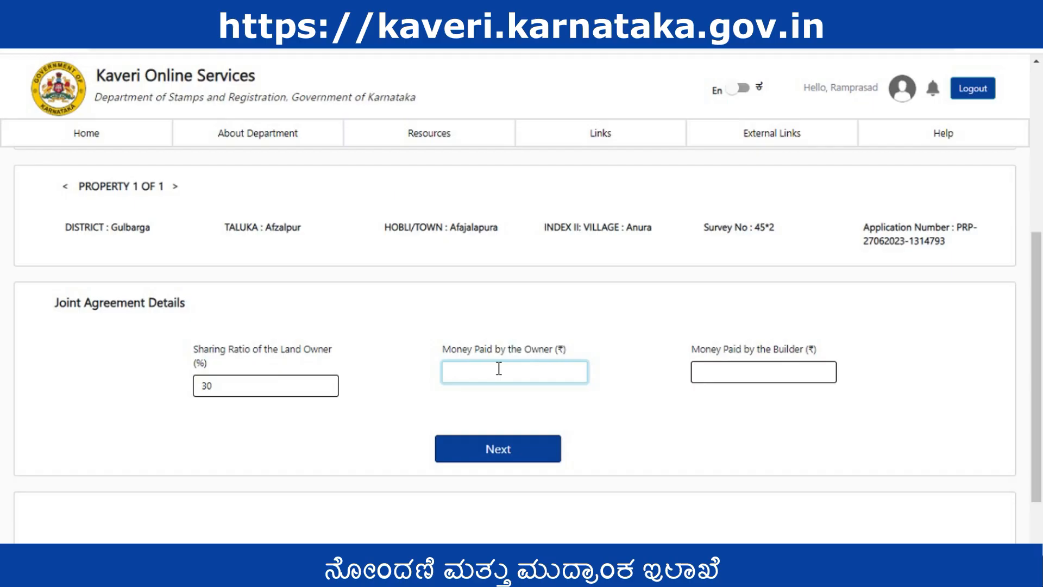
{"action": "type", "text": "0"}
{"action": "left_click", "coordinate": [762, 375]}
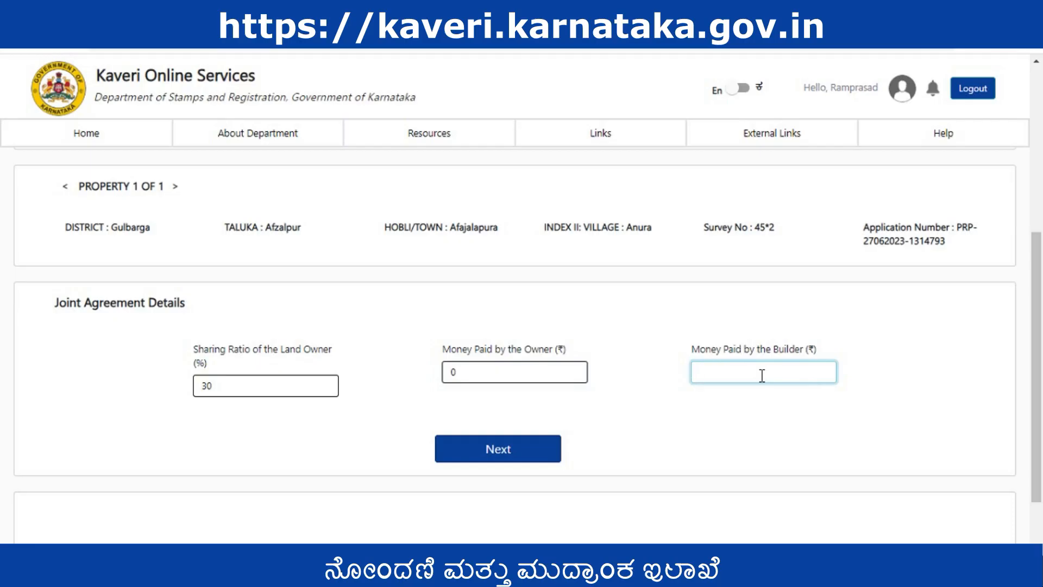
{"action": "type", "text": "200000"}
{"action": "left_click", "coordinate": [494, 456]}
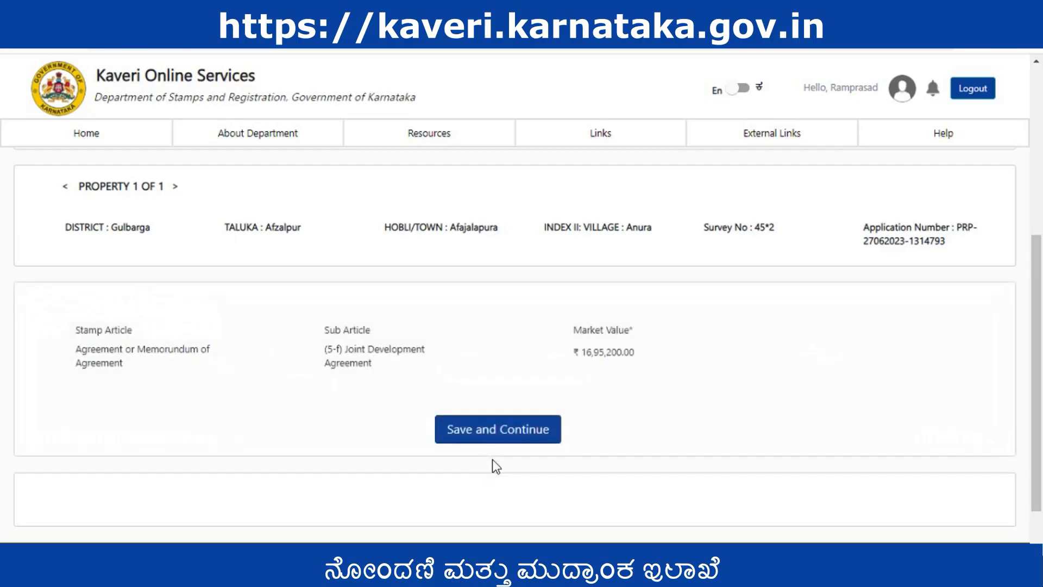
- Check the market value for the Joint Development Agreement article and save it to continue
{"action": "scroll", "coordinate": [323, 413], "scroll_direction": "down", "scroll_amount": 1}
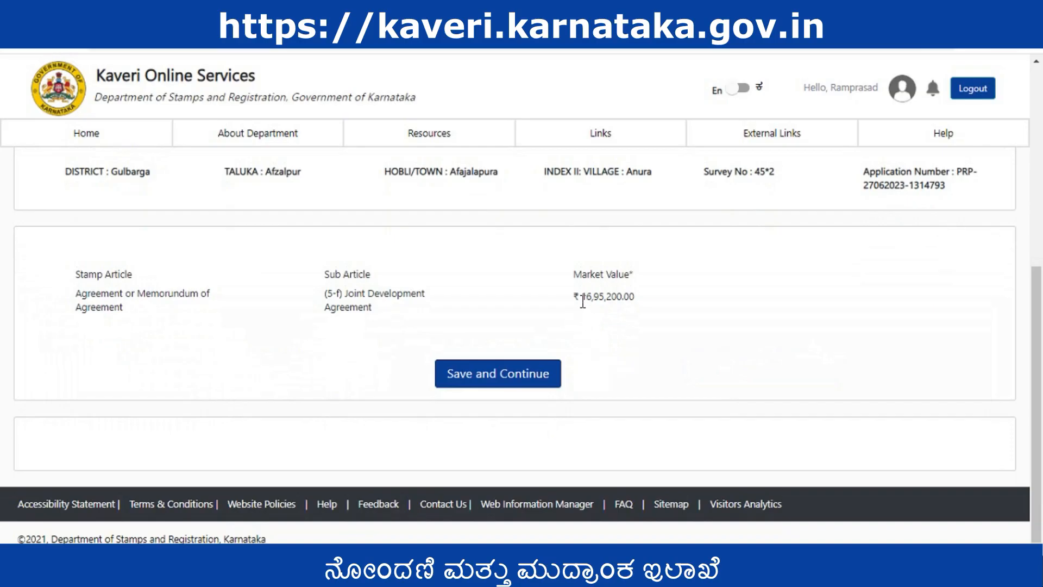
{"action": "left_click_drag", "start_coordinate": [580, 296], "coordinate": [637, 297]}
{"action": "left_click", "coordinate": [660, 305]}
{"action": "left_click", "coordinate": [466, 378]}
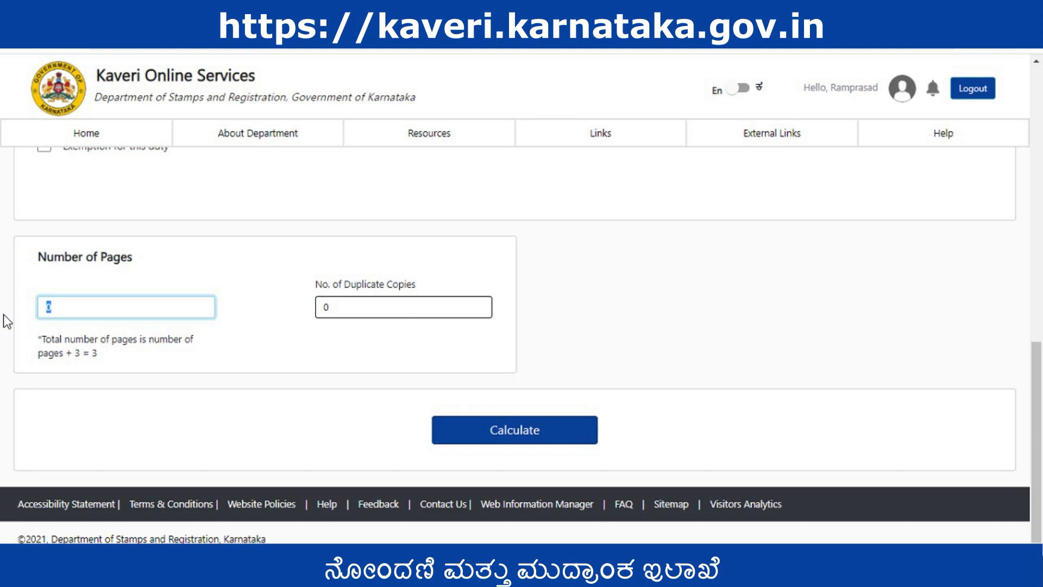
- Set the number of pages to 5 and calculate the fees
{"action": "type", "text": "5"}
{"action": "key", "text": "Tab"}
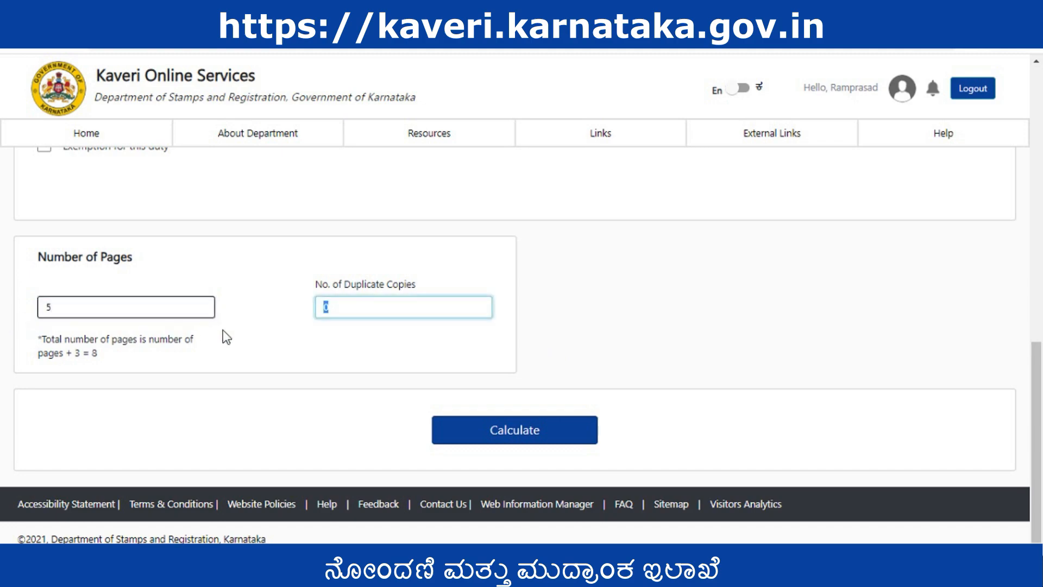
{"action": "left_click", "coordinate": [515, 430]}
- Review the market value, government duty, registration fees, scanning fees and total payable amount, and save the fee calculation
{"action": "scroll", "coordinate": [669, 341], "scroll_direction": "down", "scroll_amount": 4}
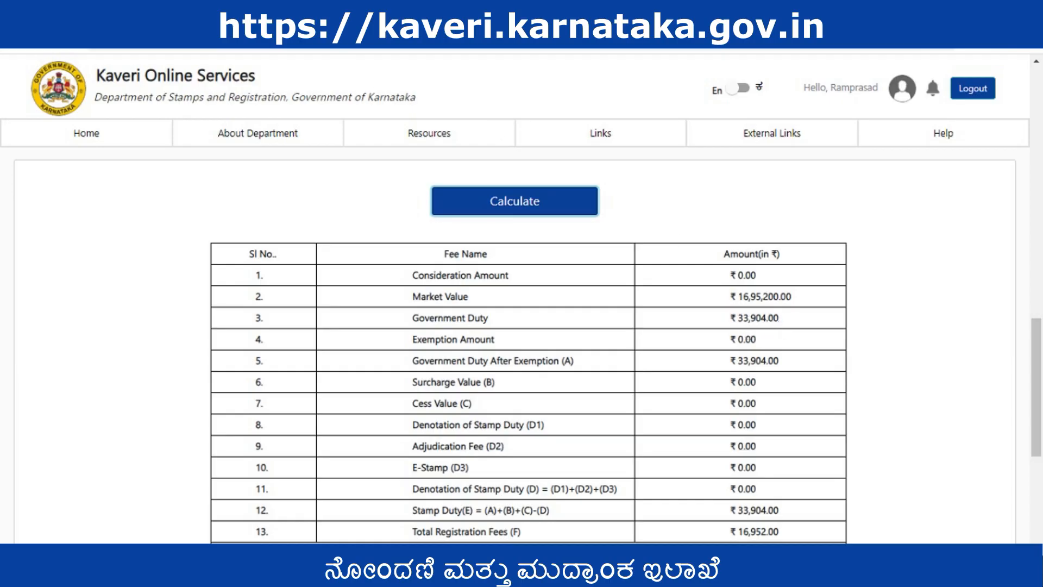
{"action": "left_click_drag", "start_coordinate": [737, 297], "coordinate": [791, 297]}
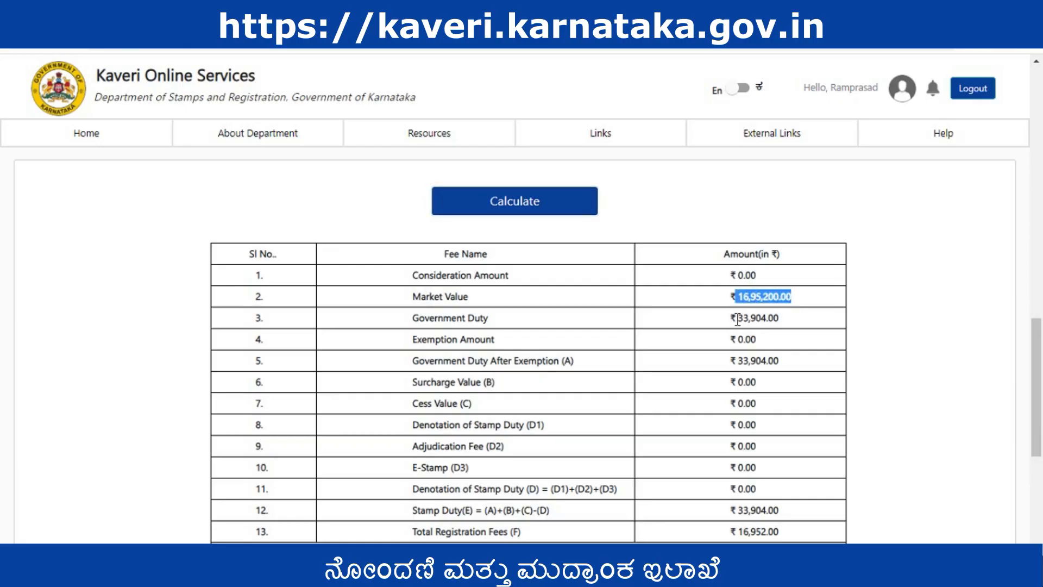
{"action": "left_click_drag", "start_coordinate": [736, 318], "coordinate": [775, 319]}
{"action": "scroll", "coordinate": [793, 325], "scroll_direction": "down", "scroll_amount": 1}
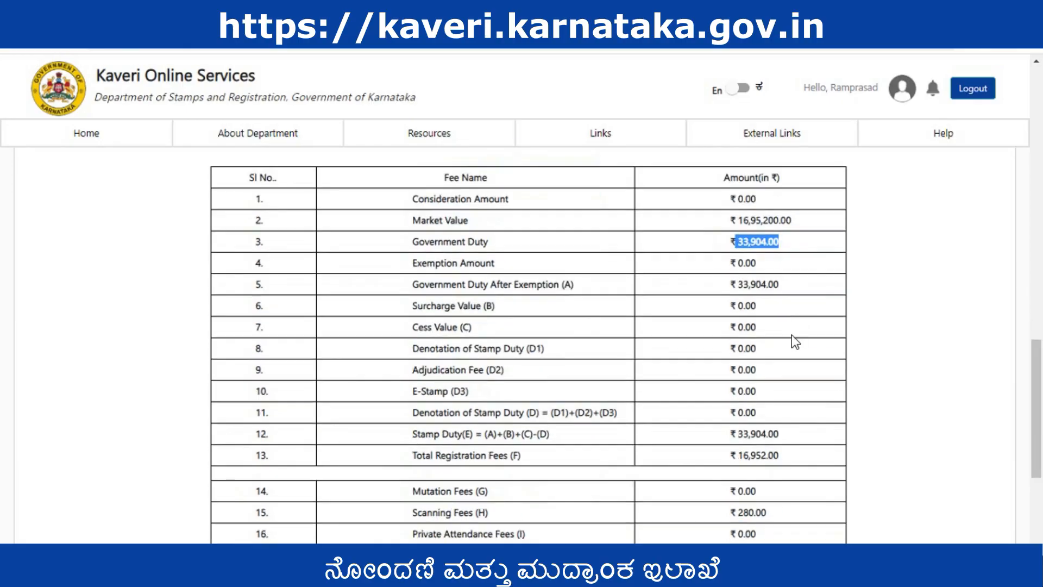
{"action": "left_click_drag", "start_coordinate": [738, 456], "coordinate": [781, 452]}
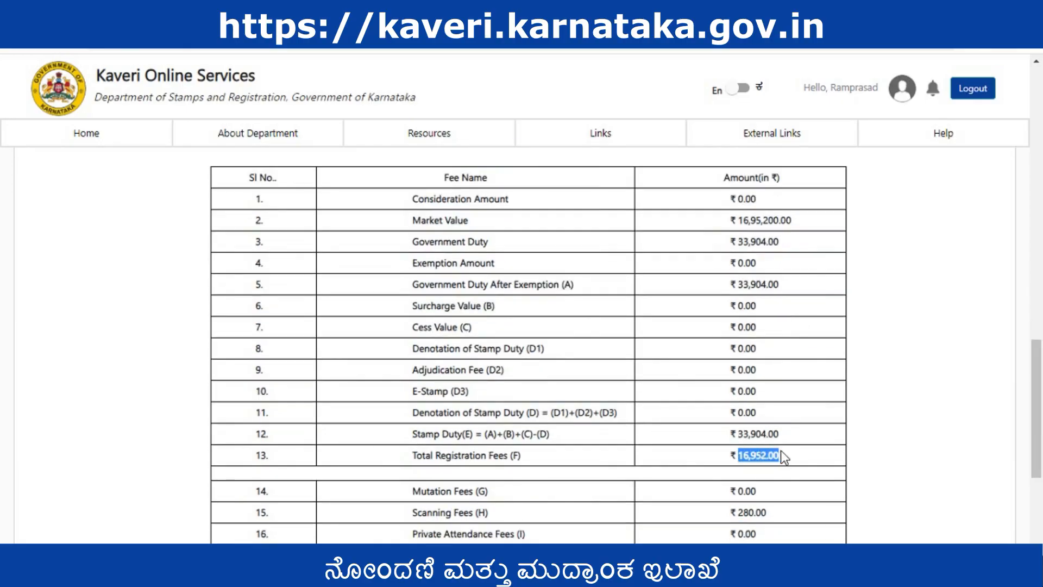
{"action": "left_click", "coordinate": [800, 451]}
{"action": "scroll", "coordinate": [800, 451], "scroll_direction": "down", "scroll_amount": 1}
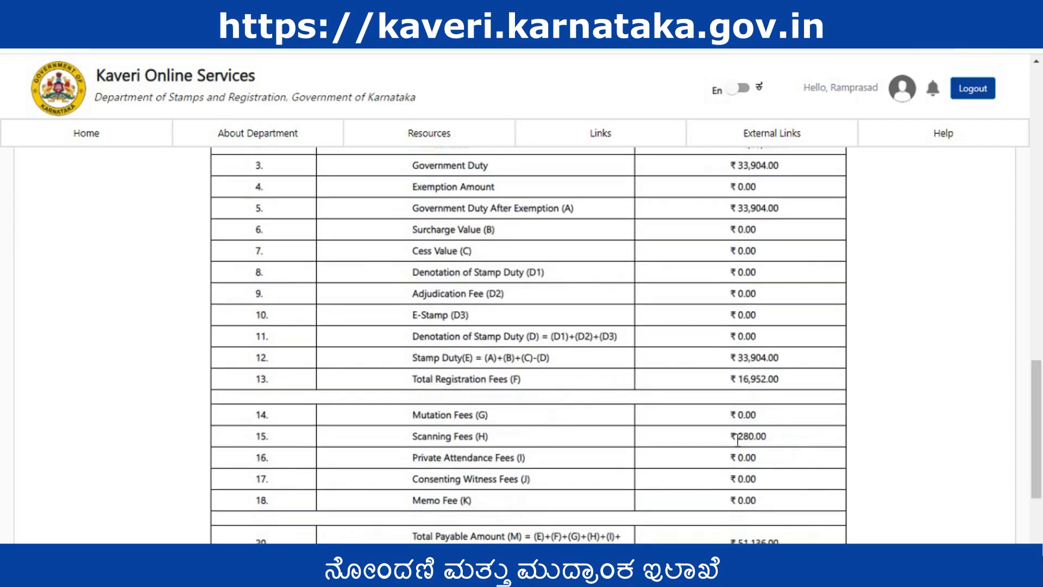
{"action": "scroll", "coordinate": [812, 432], "scroll_direction": "down", "scroll_amount": 1}
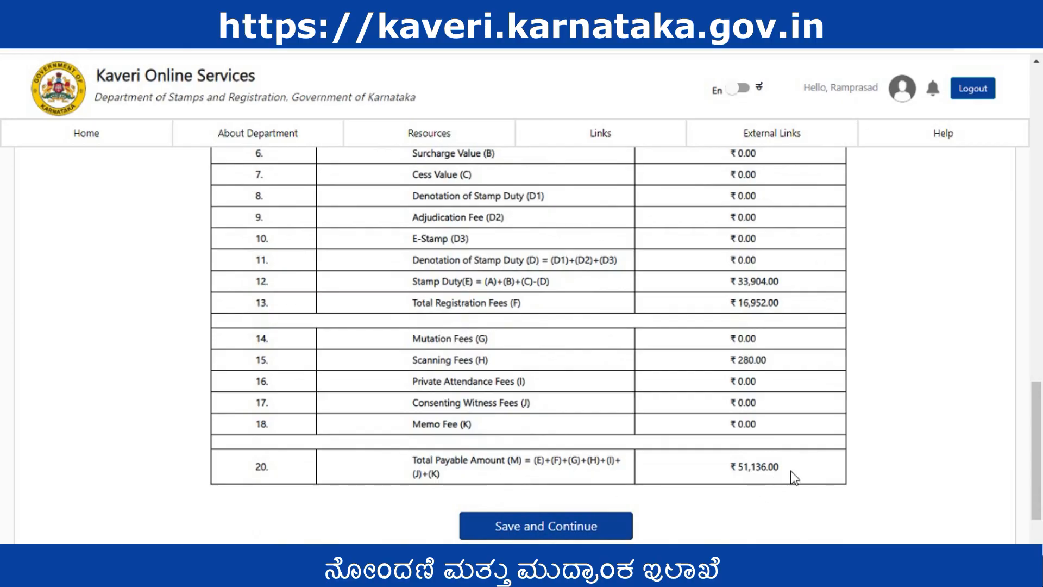
{"action": "scroll", "coordinate": [801, 466], "scroll_direction": "down", "scroll_amount": 1}
{"action": "left_click", "coordinate": [561, 453]}
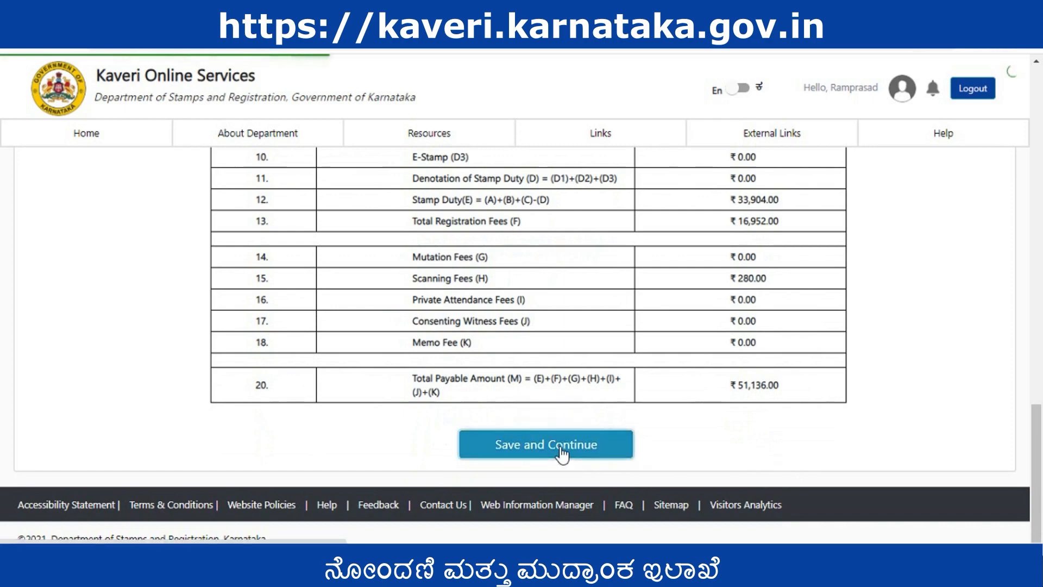
- Upload blank.pdf as the draft deed document for review
{"action": "scroll", "coordinate": [540, 401], "scroll_direction": "down", "scroll_amount": 15}
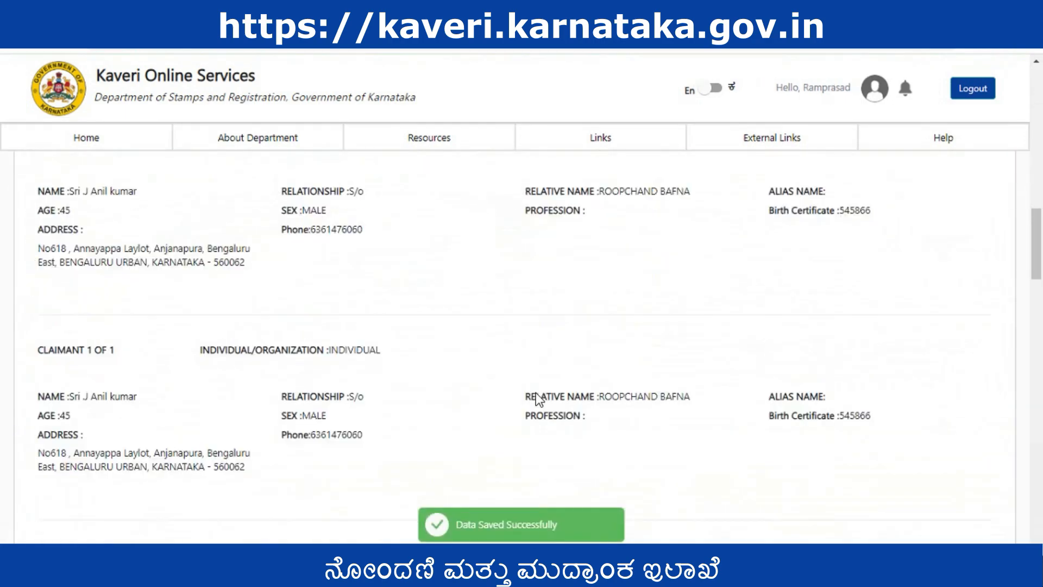
{"action": "scroll", "coordinate": [536, 393], "scroll_direction": "down", "scroll_amount": 5}
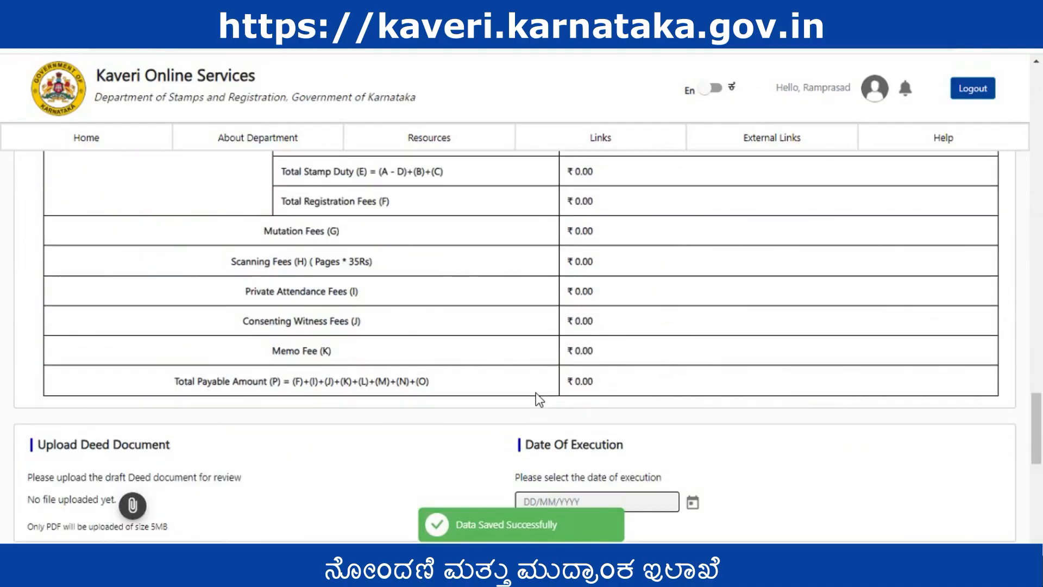
{"action": "scroll", "coordinate": [536, 392], "scroll_direction": "up", "scroll_amount": 20}
{"action": "scroll", "coordinate": [538, 368], "scroll_direction": "down", "scroll_amount": 2}
{"action": "scroll", "coordinate": [538, 368], "scroll_direction": "down", "scroll_amount": 12}
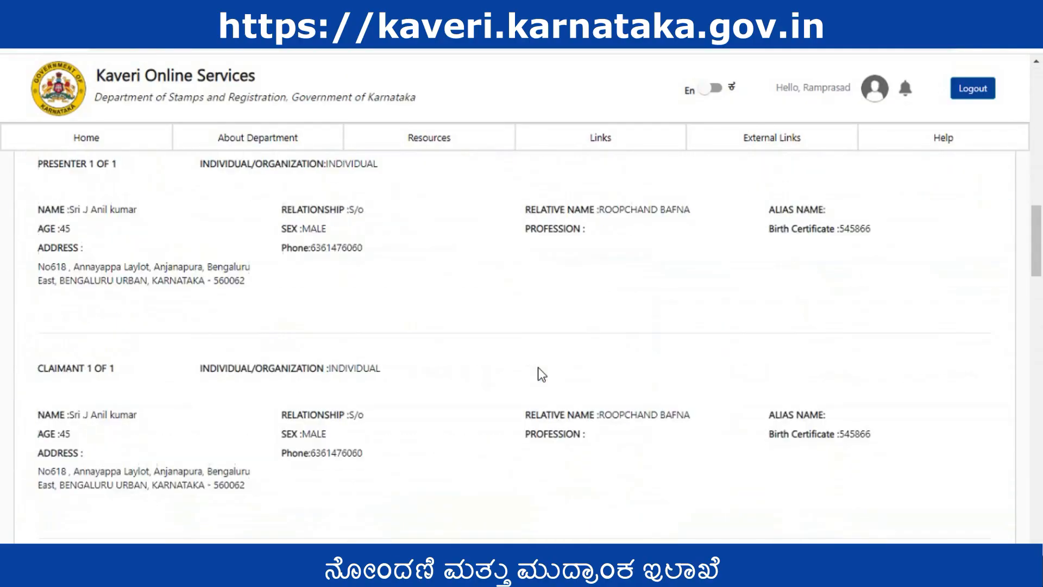
{"action": "scroll", "coordinate": [537, 367], "scroll_direction": "down", "scroll_amount": 12}
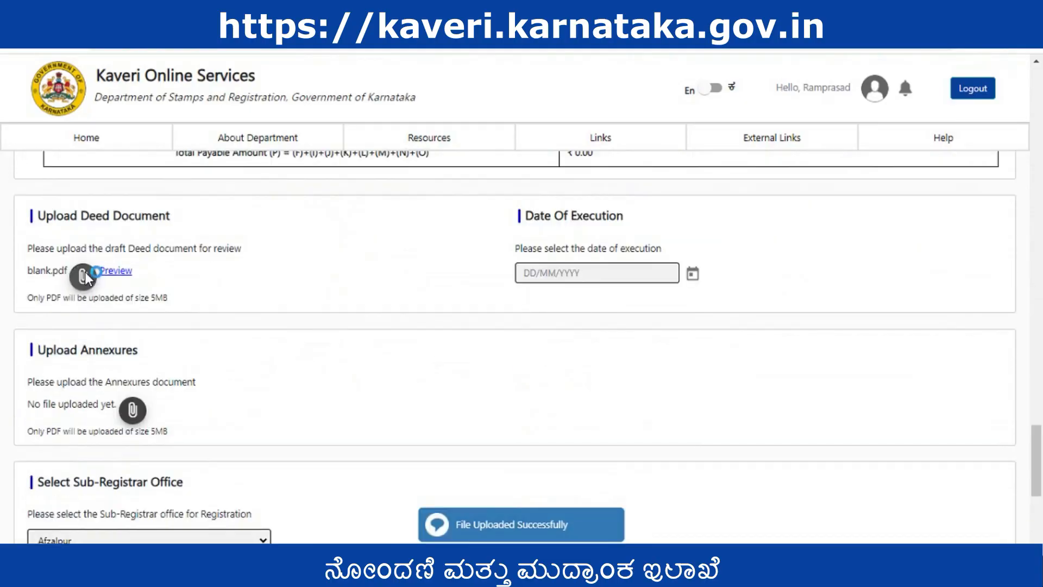
{"action": "left_click", "coordinate": [85, 272]}
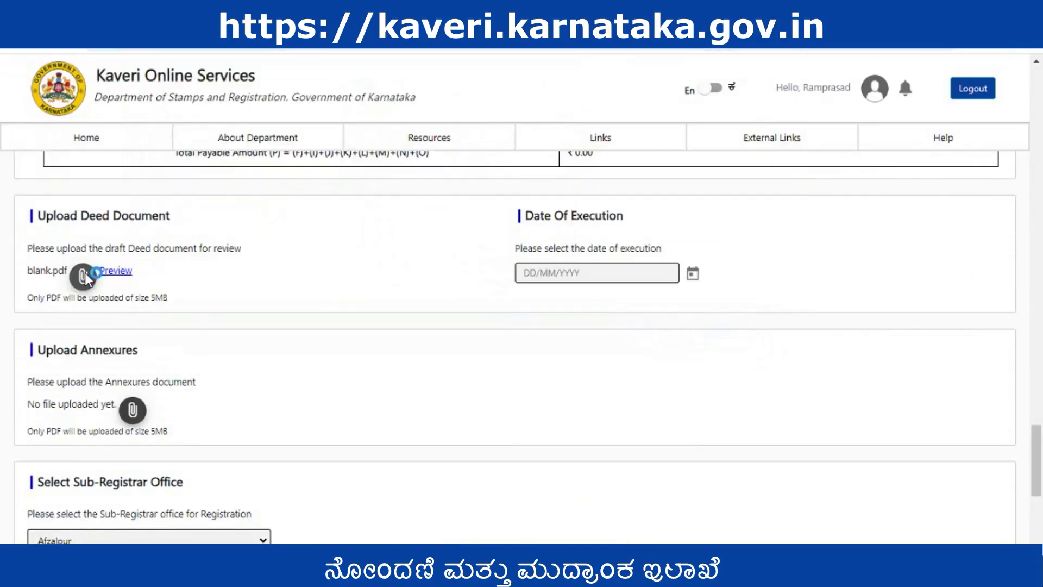
{"action": "left_click", "coordinate": [83, 272]}
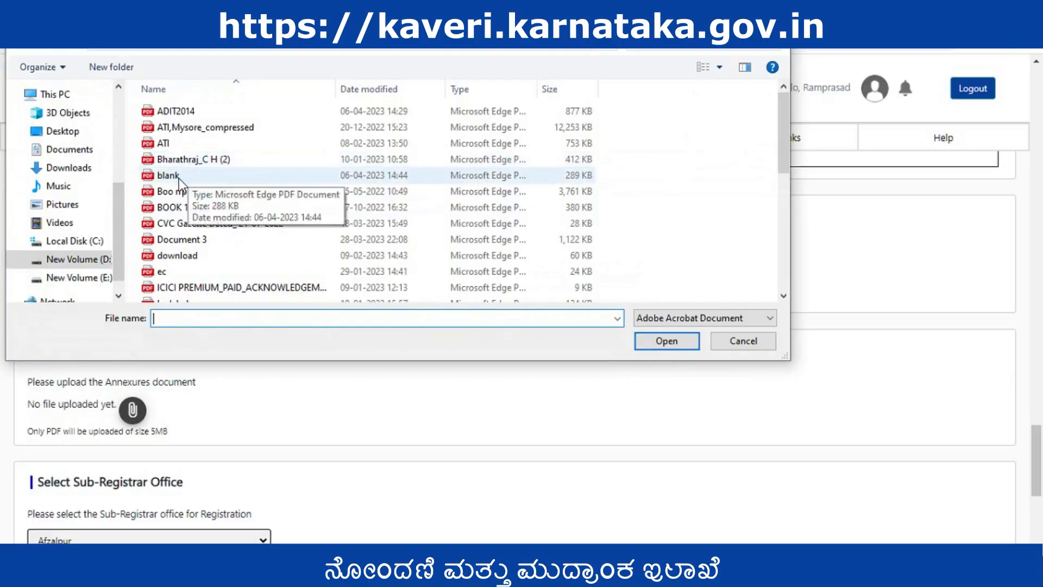
{"action": "double_click", "coordinate": [188, 175]}
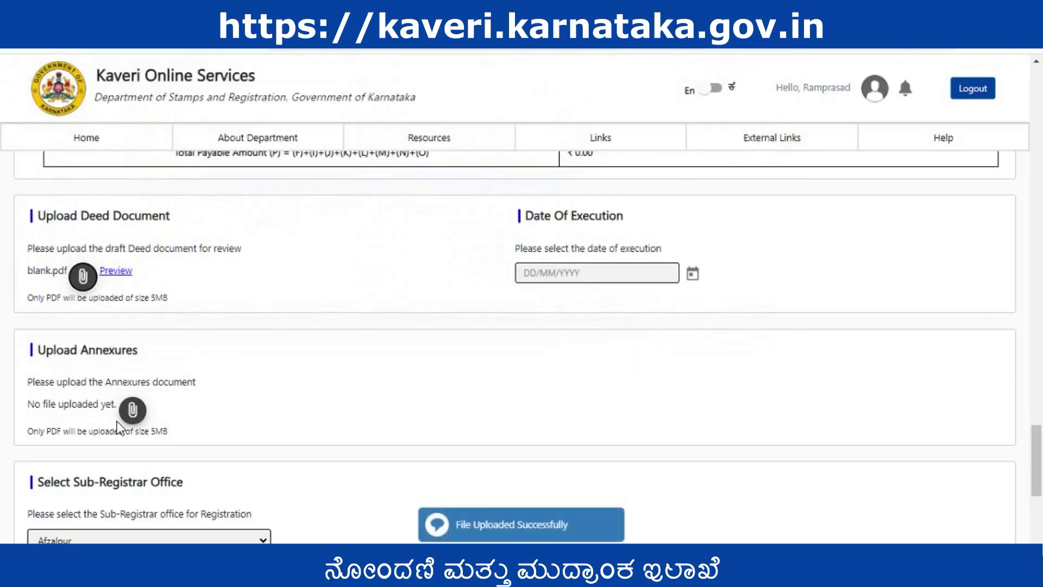
- Upload blank.pdf as the annexures document and set the date of execution to 27/6/2023
{"action": "left_click", "coordinate": [133, 411]}
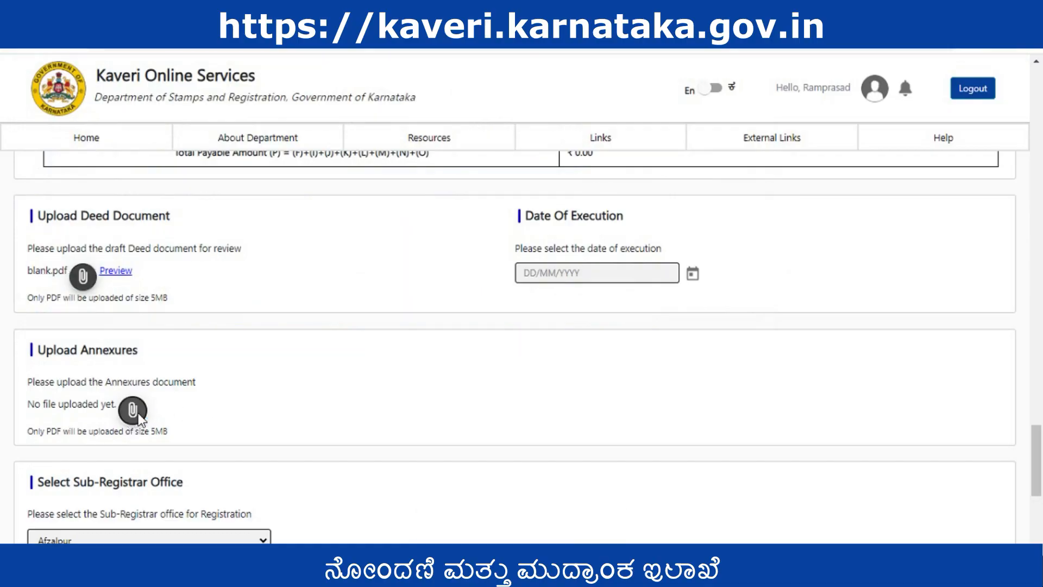
{"action": "left_click", "coordinate": [139, 414]}
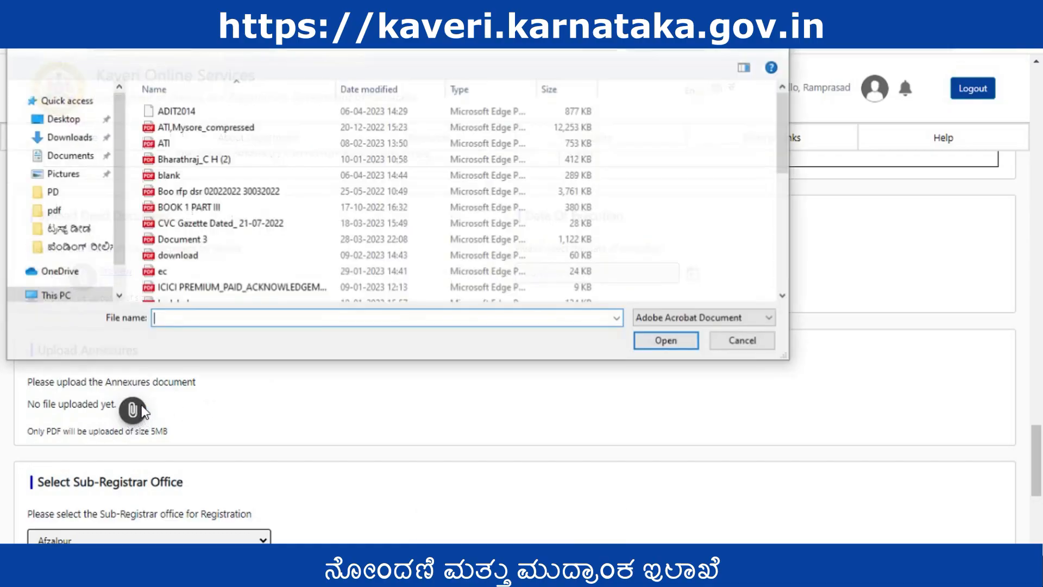
{"action": "double_click", "coordinate": [182, 178]}
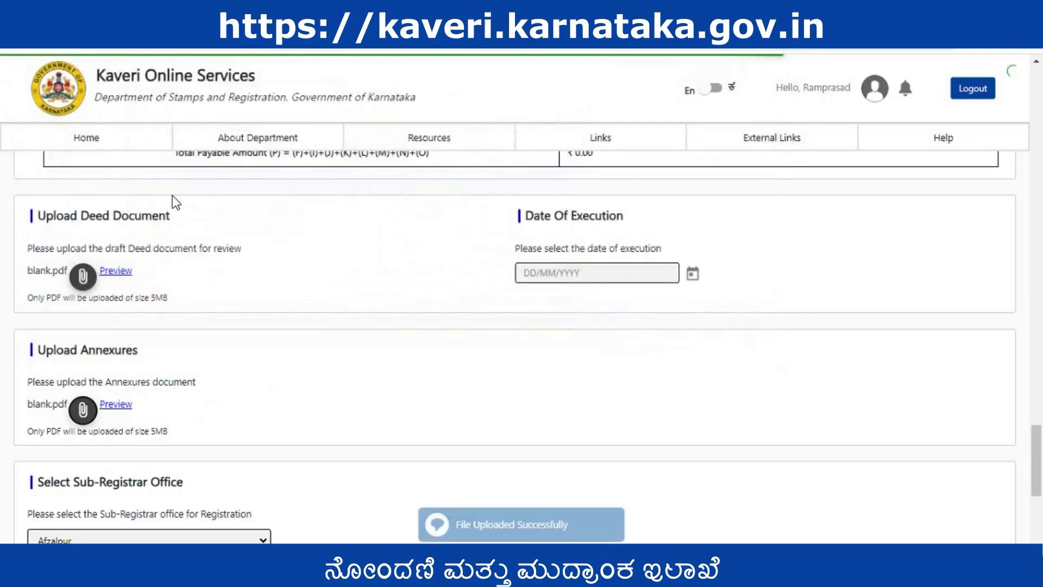
{"action": "left_click", "coordinate": [692, 274]}
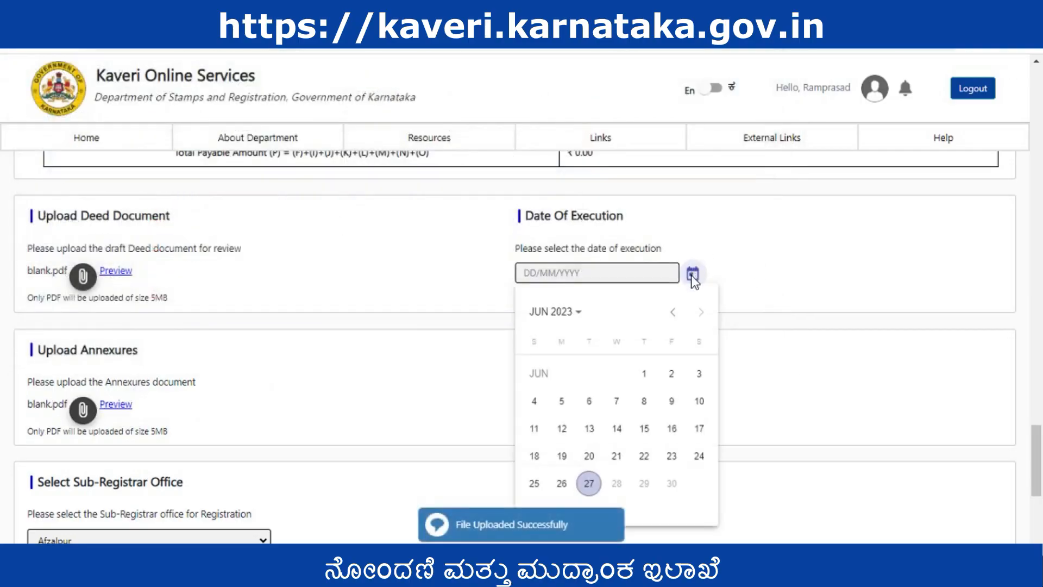
{"action": "left_click", "coordinate": [588, 485]}
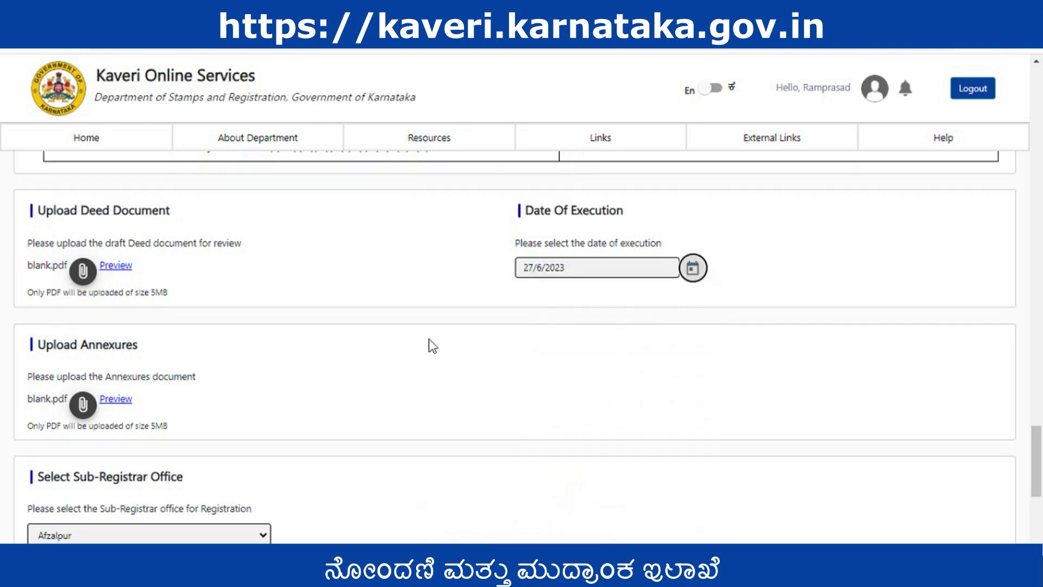
- Accept both declaration statements, confirming that the information is correct and that the submitted documents are relevant to the application
{"action": "scroll", "coordinate": [189, 320], "scroll_direction": "down", "scroll_amount": 4}
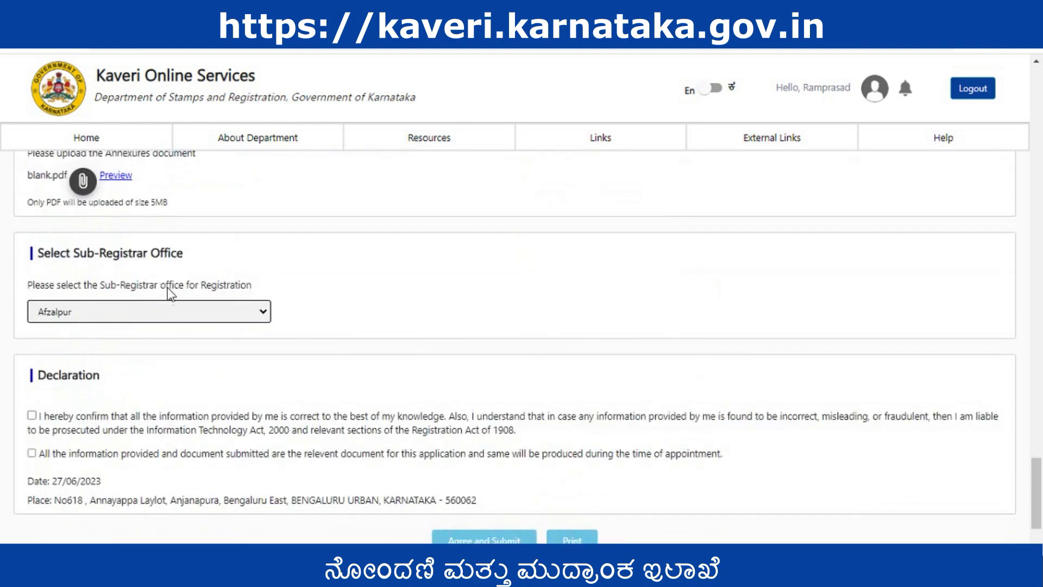
{"action": "scroll", "coordinate": [294, 304], "scroll_direction": "down", "scroll_amount": 2}
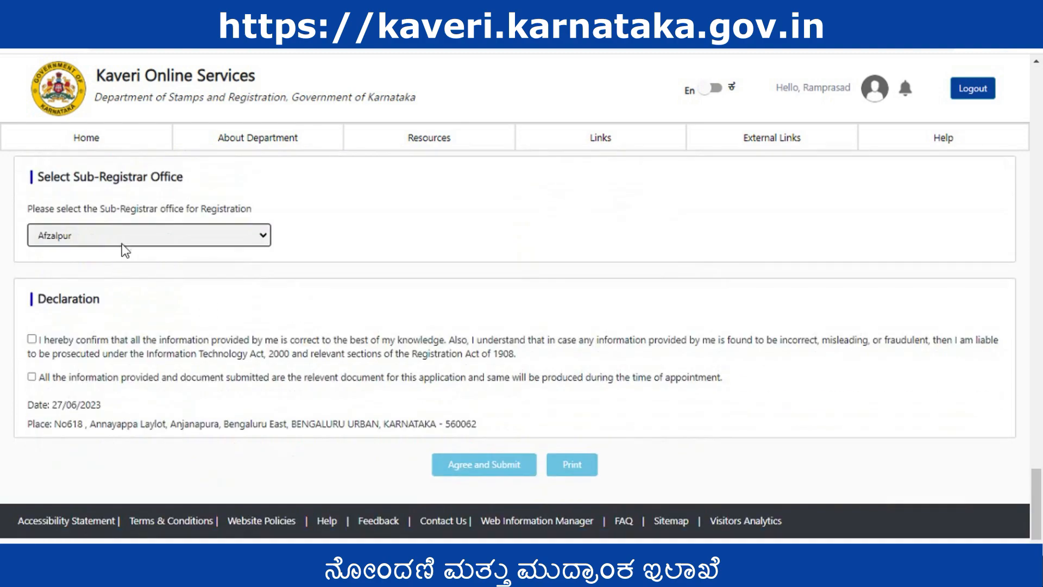
{"action": "left_click", "coordinate": [31, 339]}
{"action": "left_click", "coordinate": [32, 376]}
{"action": "scroll", "coordinate": [85, 304], "scroll_direction": "down", "scroll_amount": 1}
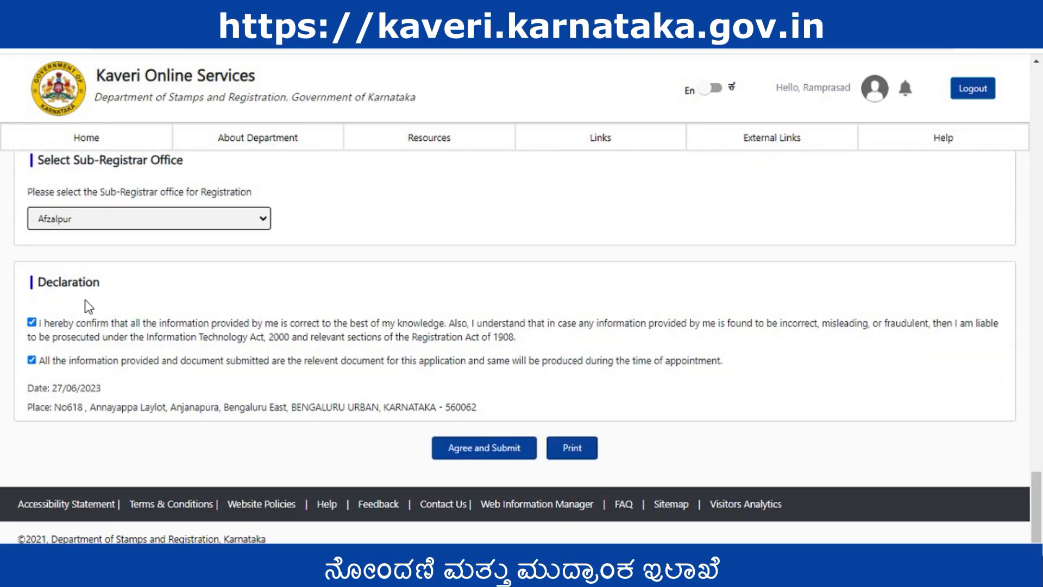